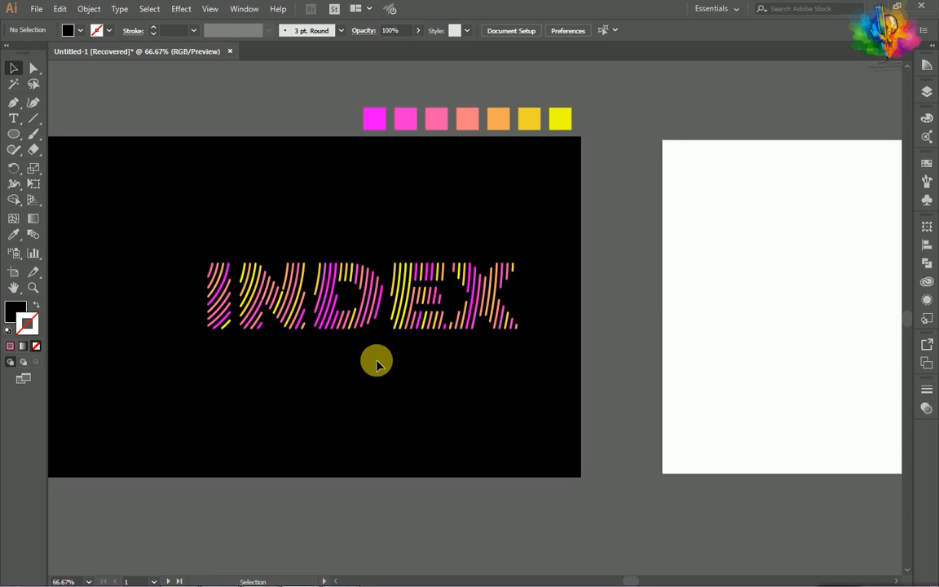
Add the text INDEX near the upper middle of the blank second artboard.
scroll(376, 364, right, 10)
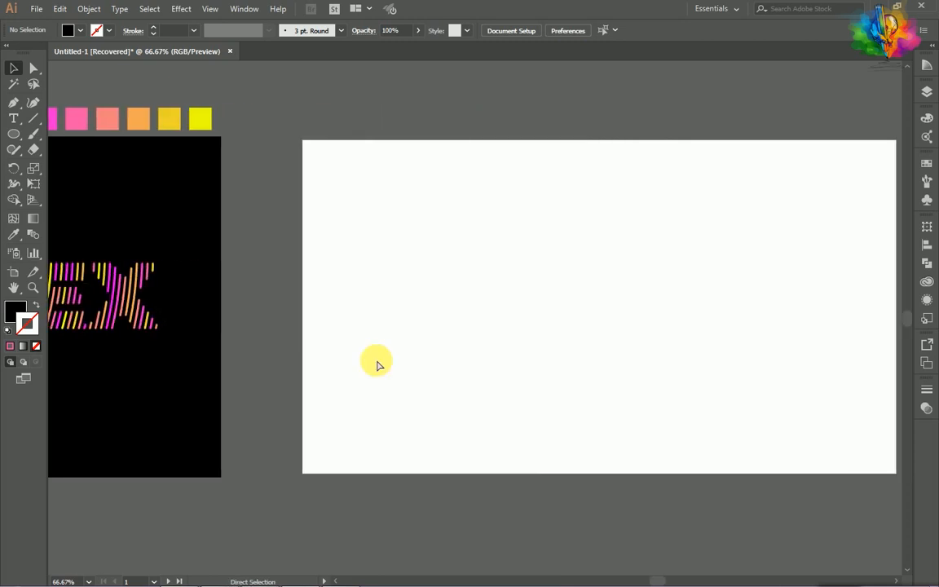
scroll(377, 364, right, 1)
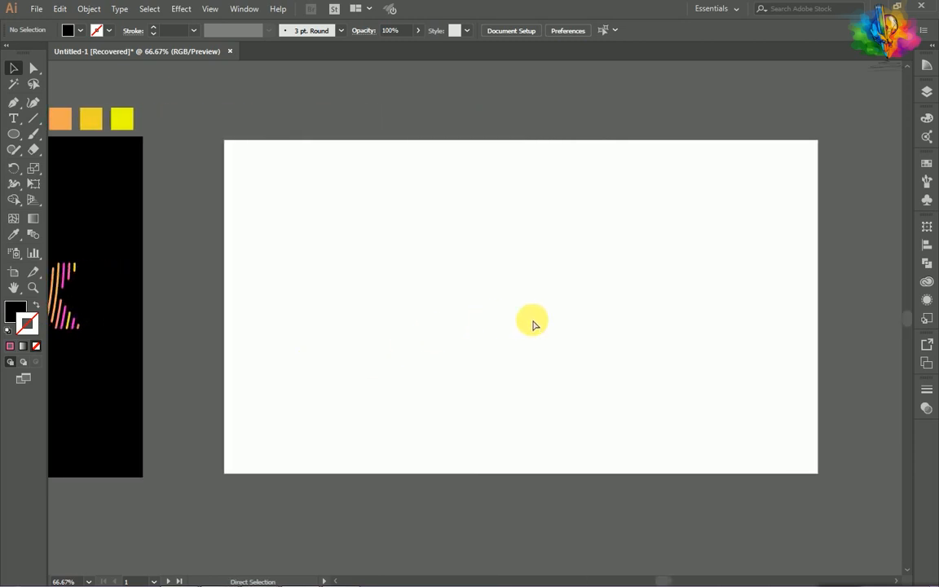
scroll(479, 287, right, 1)
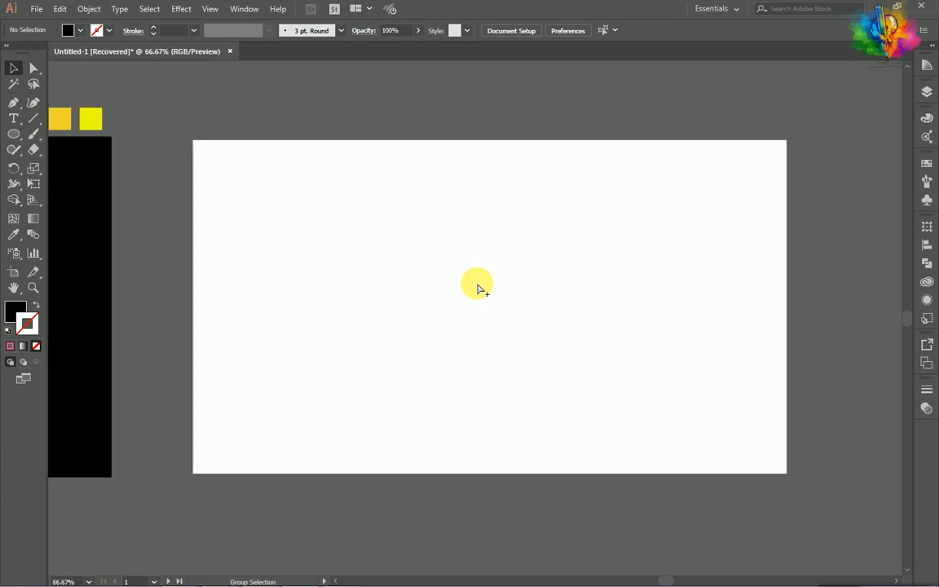
scroll(479, 288, down, 1)
scroll(479, 288, right, 1)
scroll(478, 287, up, 1)
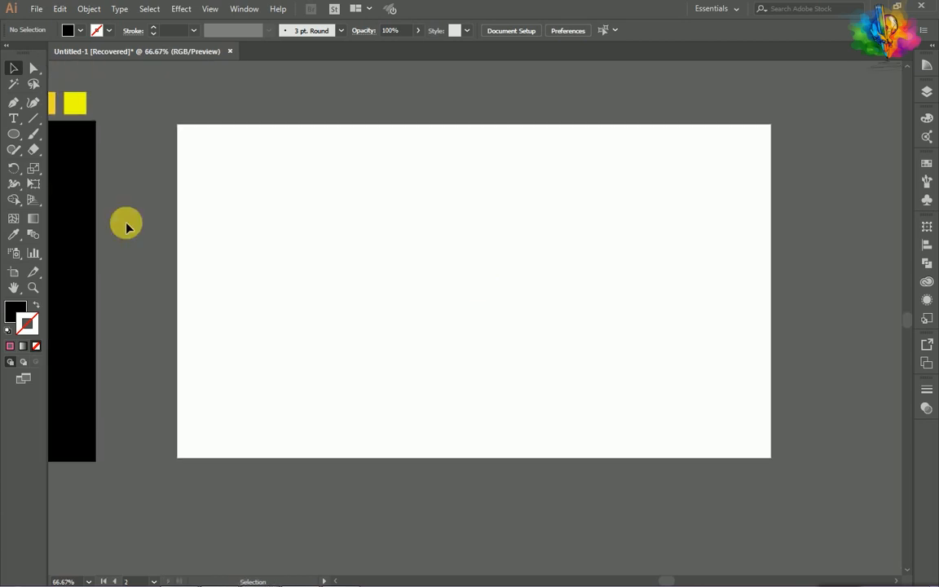
click(13, 119)
click(519, 203)
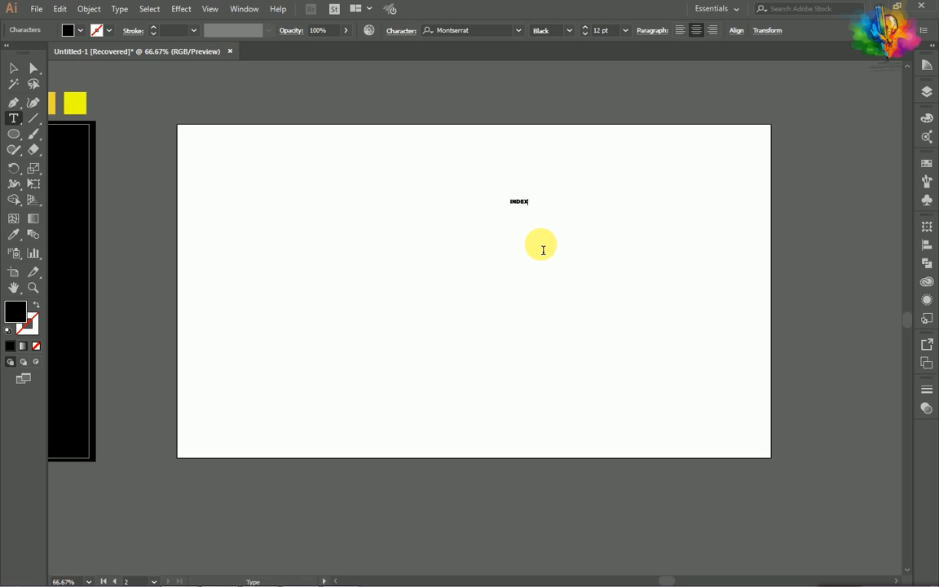
Set the font size of the INDEX text to 100 pt.
click(607, 30)
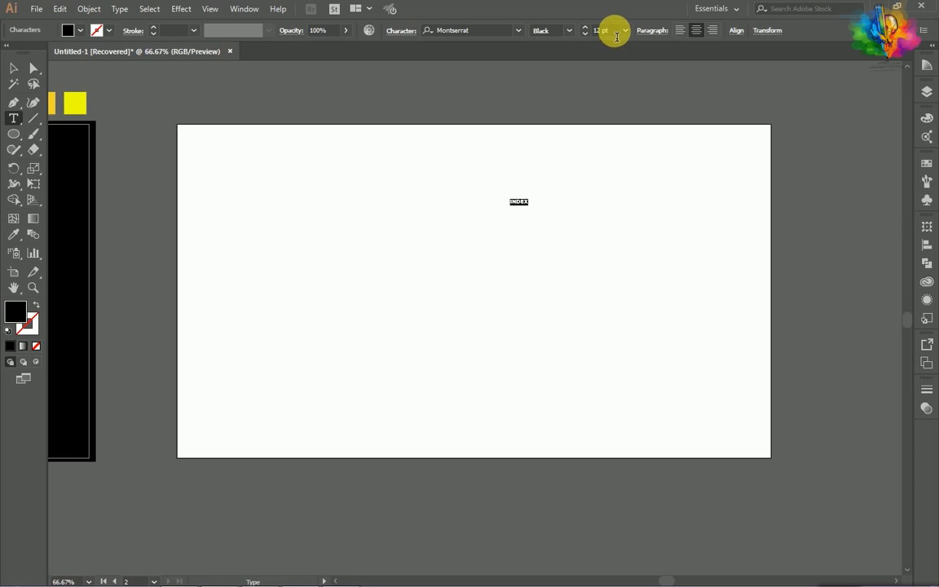
text(100)
key(Return)
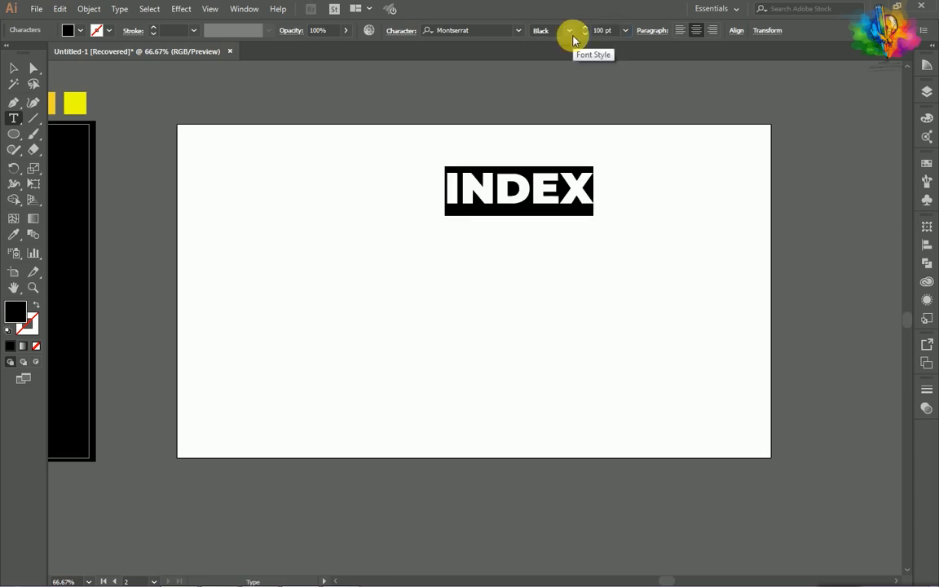
click(13, 67)
click(198, 91)
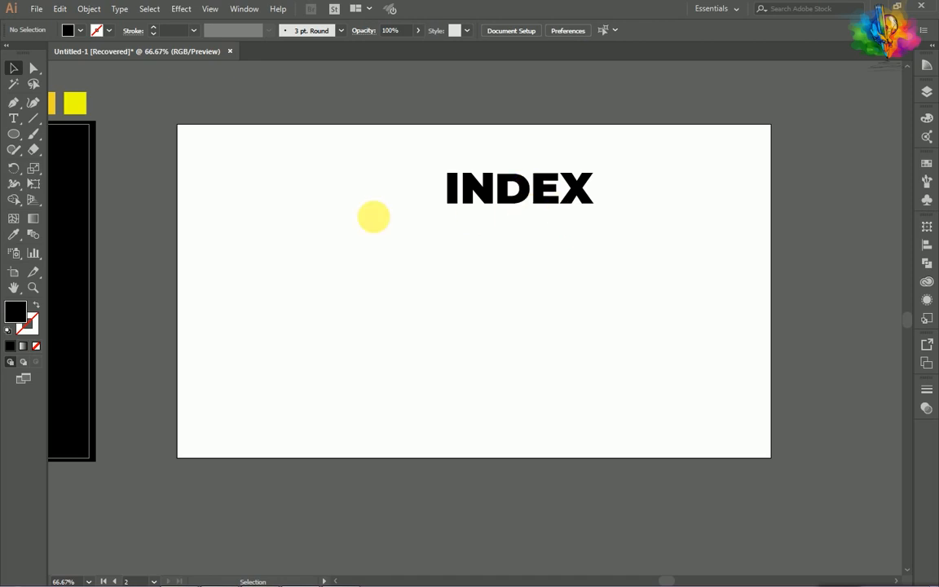
Create a 10 × 10 px circle below and to the left of the INDEX text with the Ellipse tool.
drag(13, 134, 67, 170)
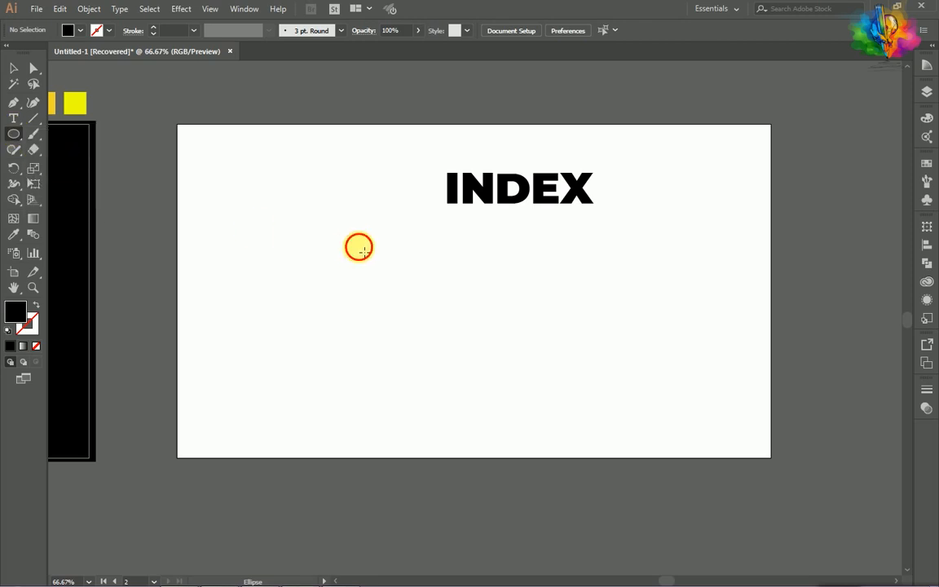
click(360, 247)
click(447, 325)
Create a second circle measuring 600 × 600 px on the same artboard.
click(372, 313)
click(424, 300)
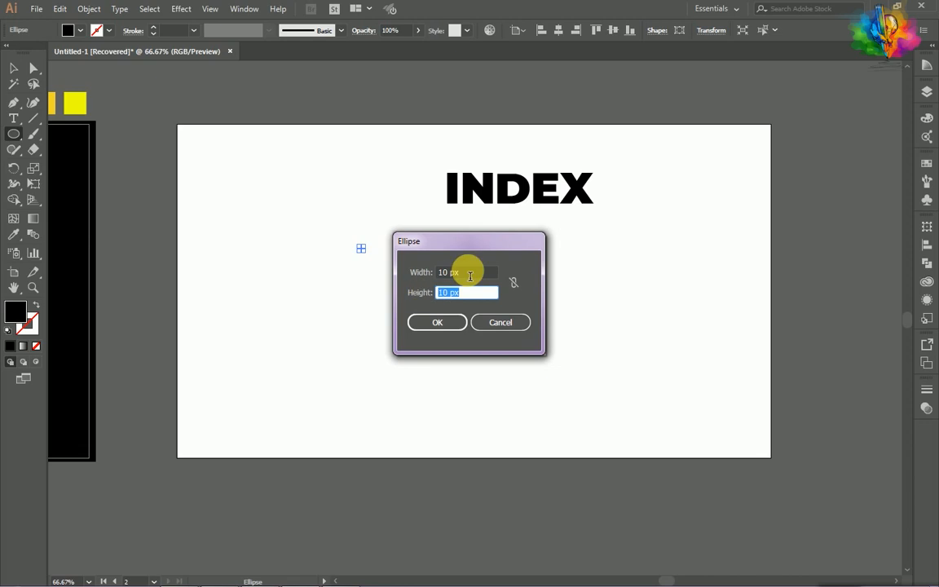
drag(465, 272, 418, 272)
text(600)
click(430, 299)
text(60)
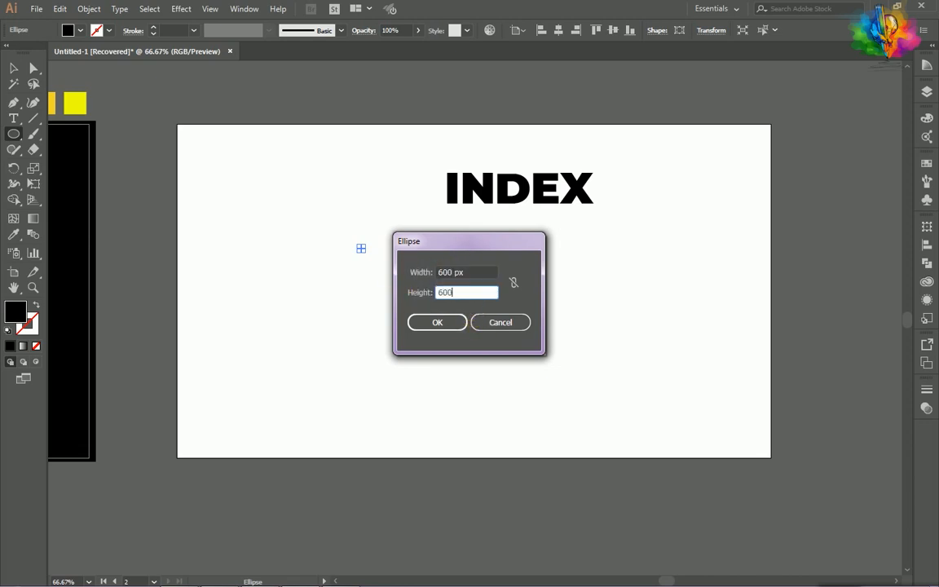
click(433, 323)
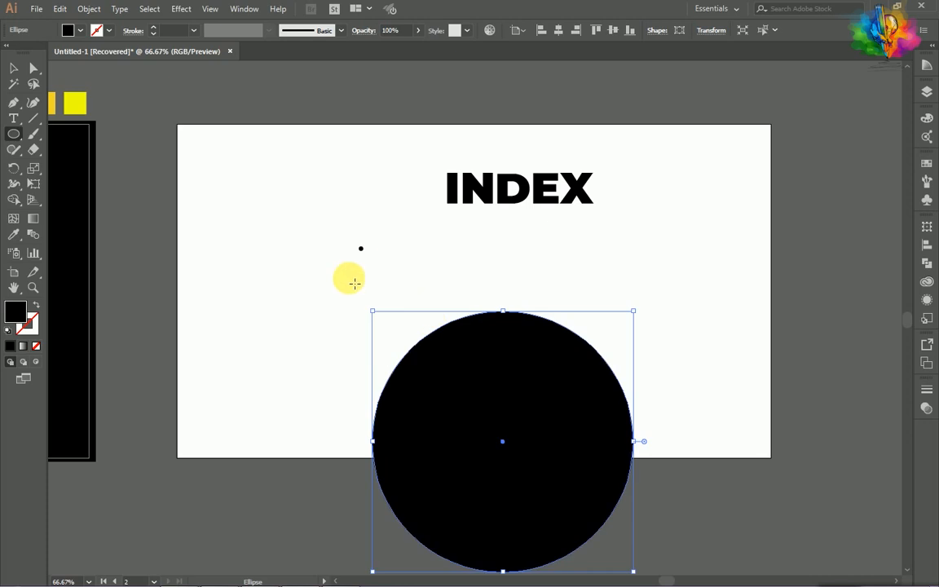
Centre both circles horizontally and vertically on the artboard so they are concentric.
key(v)
drag(301, 202, 436, 411)
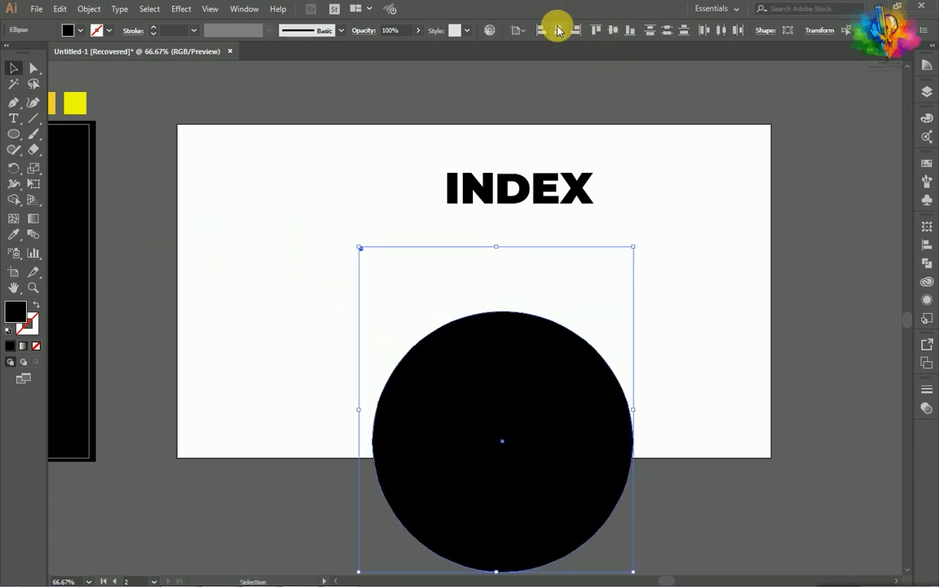
click(558, 30)
click(613, 31)
Give both circles a black stroke and no fill.
click(27, 324)
click(10, 346)
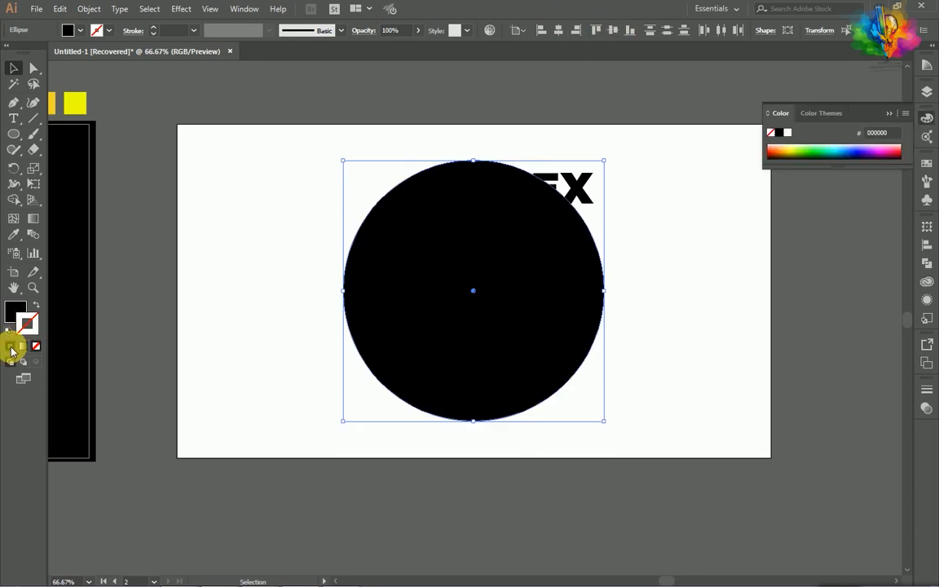
click(36, 346)
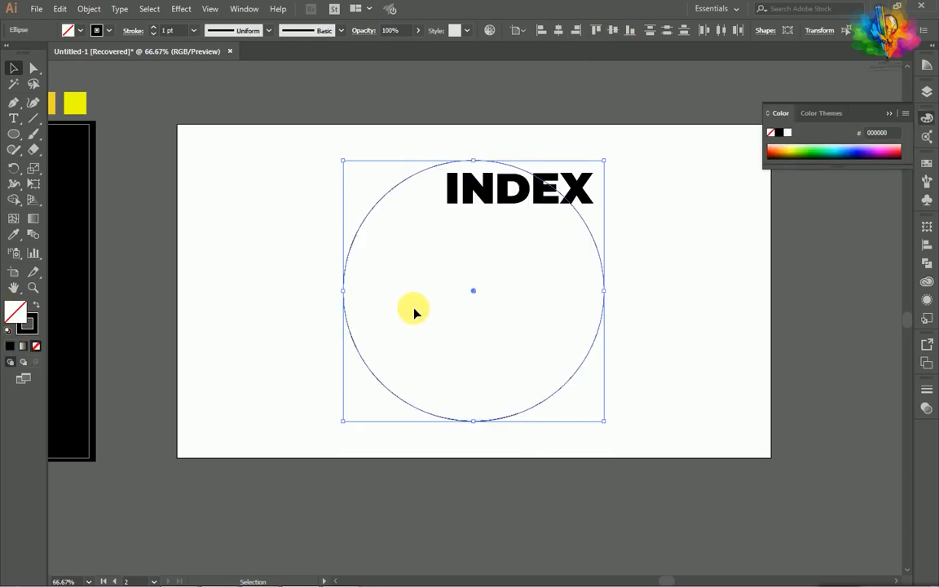
Move the INDEX text clear of the large circle to the artboard's upper-right corner.
click(620, 216)
drag(595, 185, 738, 177)
click(731, 275)
click(888, 114)
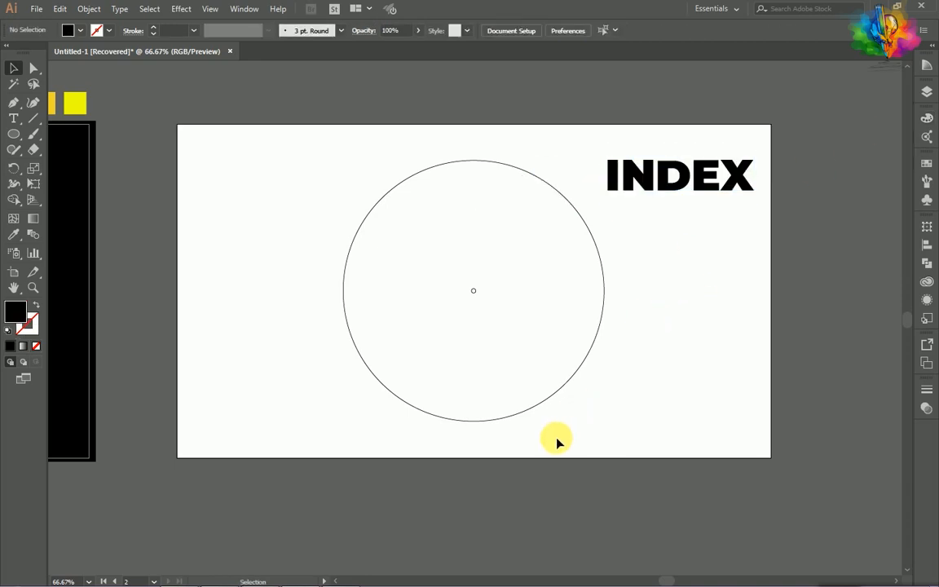
Blend the large circle with the small centre circle using the Blend tool.
drag(449, 292, 445, 290)
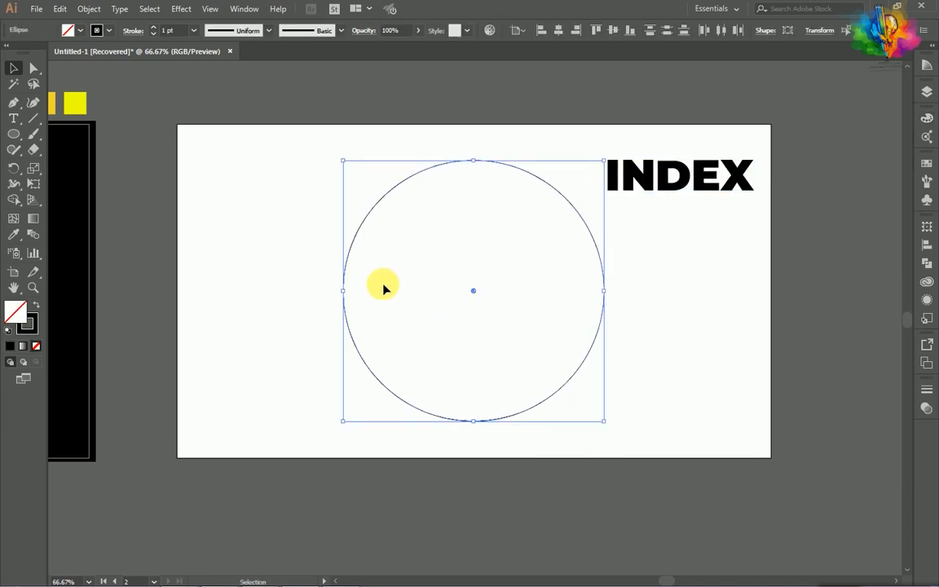
click(34, 236)
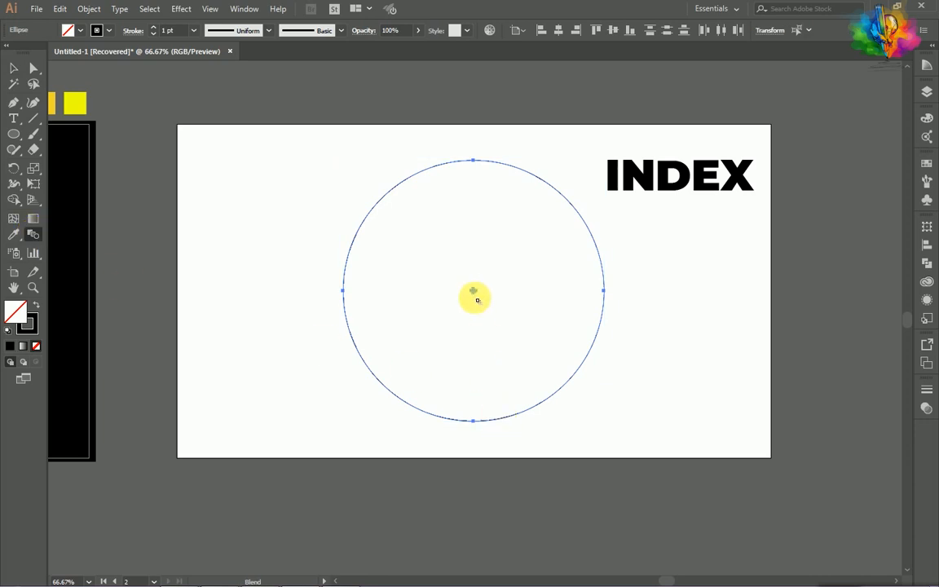
click(475, 293)
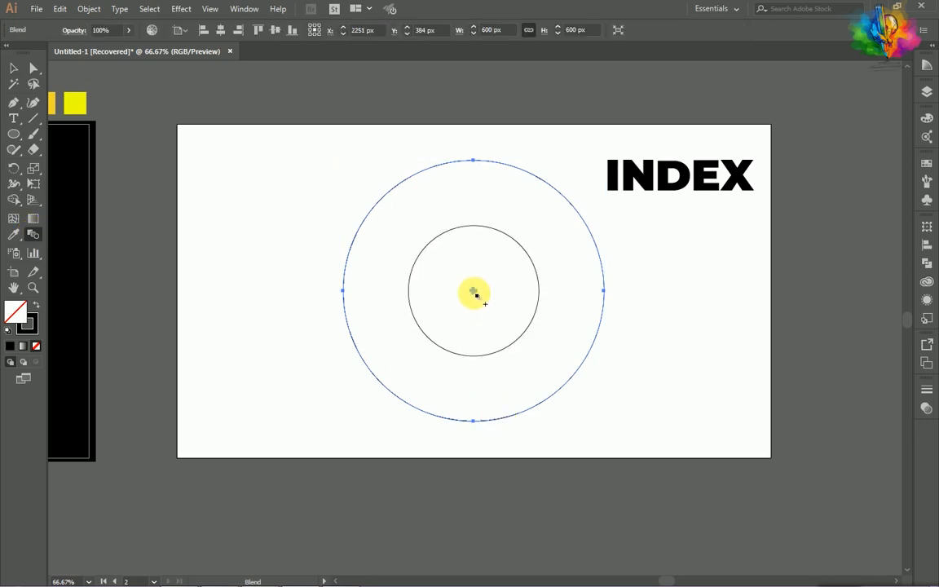
Set the blend spacing to Specified Steps with preview on, using enough steps for dense concentric rings.
double_click(32, 236)
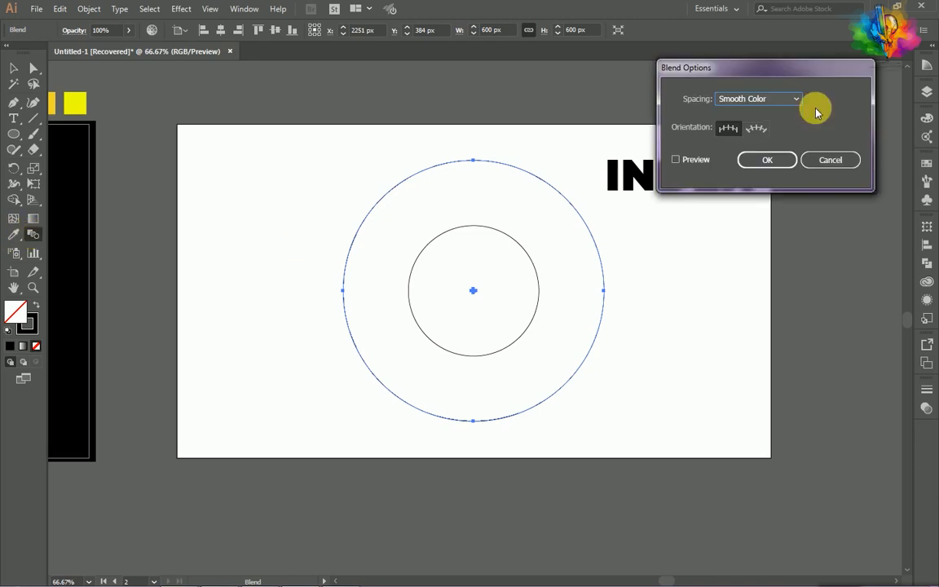
click(679, 159)
click(753, 99)
click(755, 128)
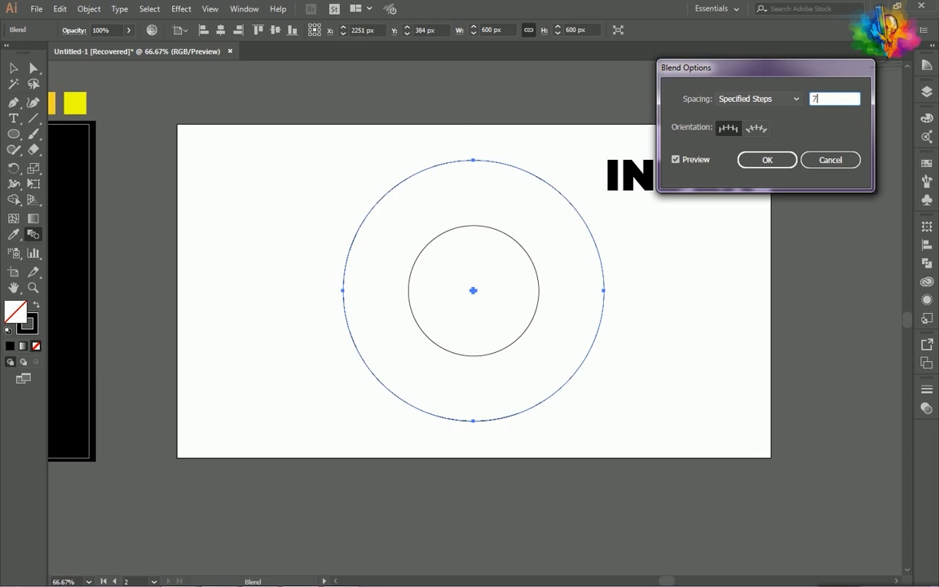
click(770, 160)
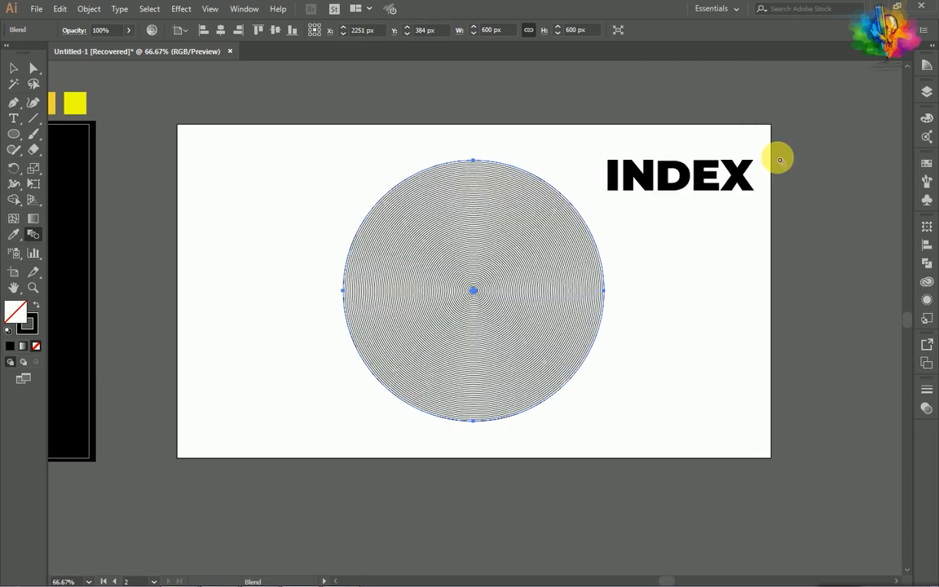
Expand the circle blend with Object, Fill and Stroke enabled.
click(13, 68)
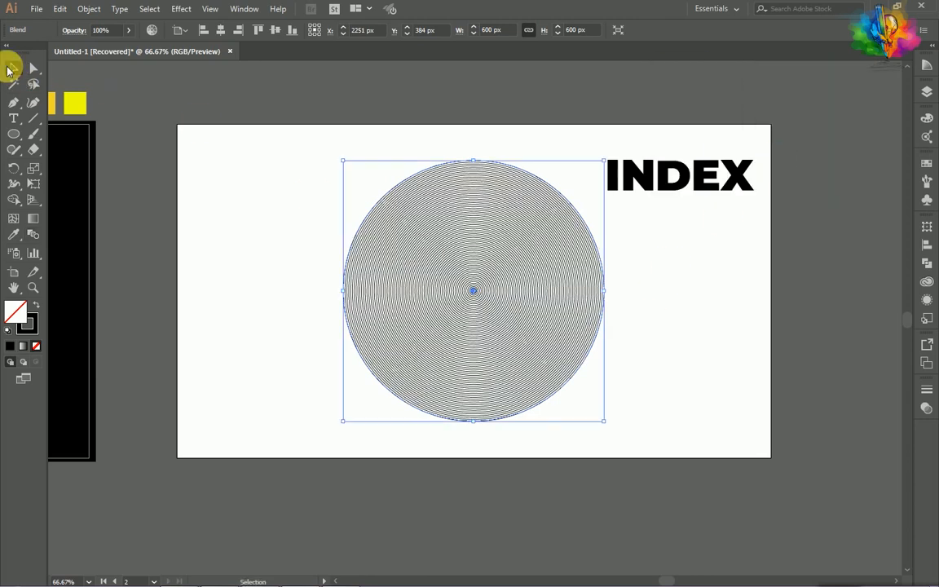
click(589, 413)
drag(588, 408, 480, 312)
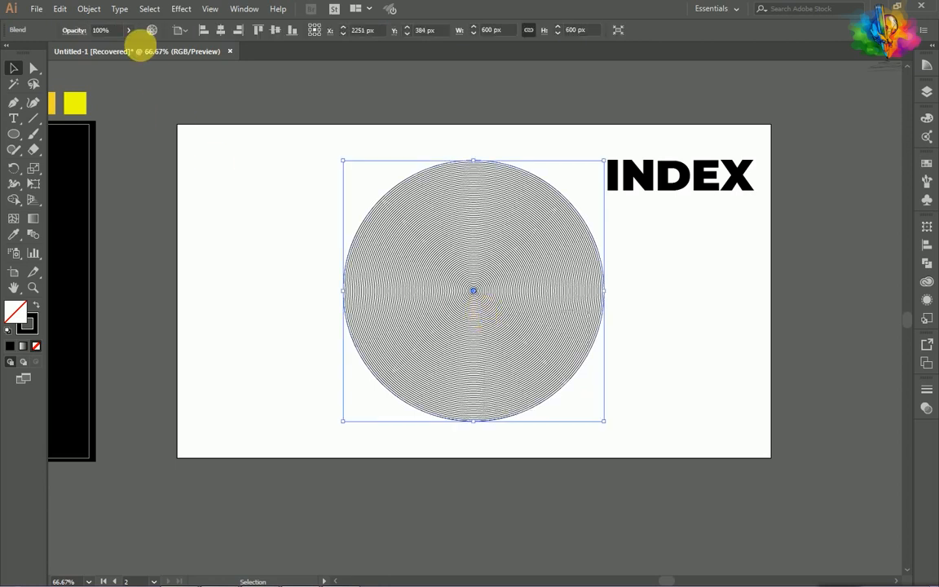
click(91, 9)
click(120, 148)
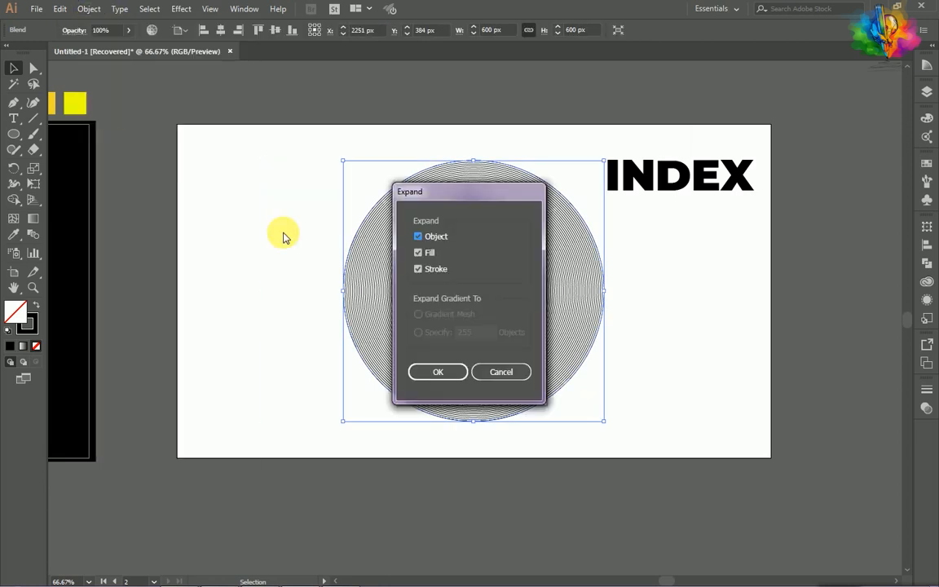
click(439, 373)
click(675, 225)
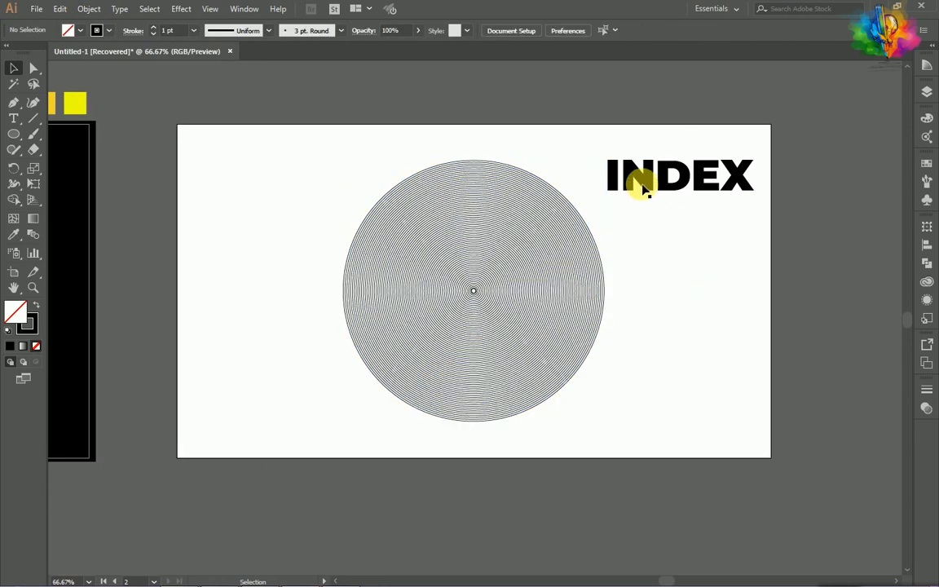
Convert the INDEX text to outlines.
click(640, 183)
right_click(642, 183)
click(697, 274)
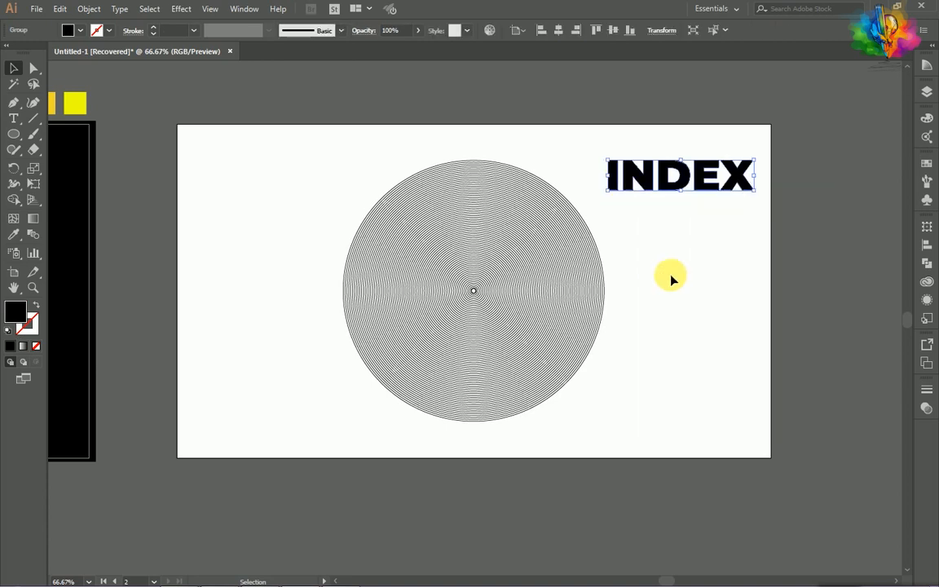
Move the outlined INDEX onto the rings just below and right of their centre, and scale it down to fit inside the outer circle.
click(664, 203)
drag(658, 193, 534, 327)
key(ctrl+1)
click(675, 337)
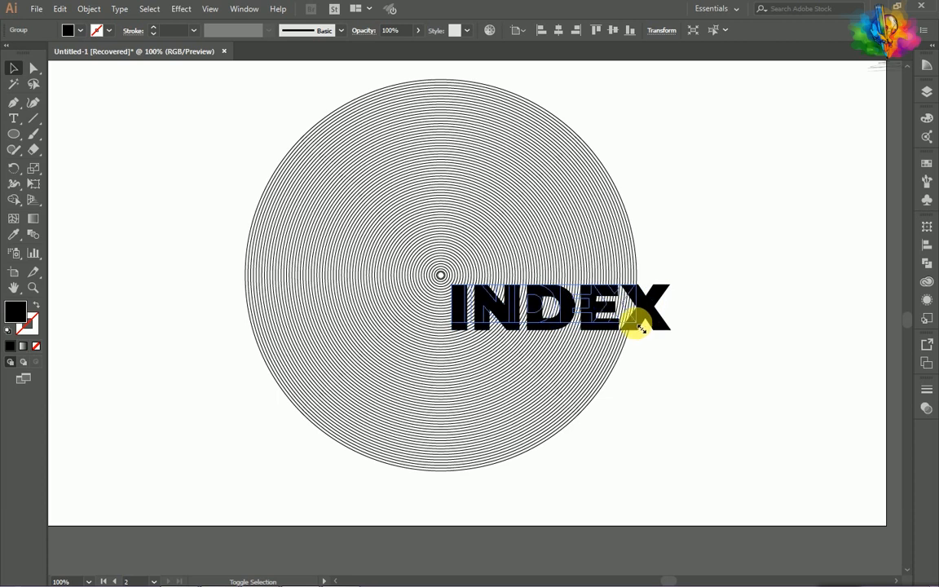
drag(630, 326, 608, 301)
click(699, 317)
key(ctrl+z)
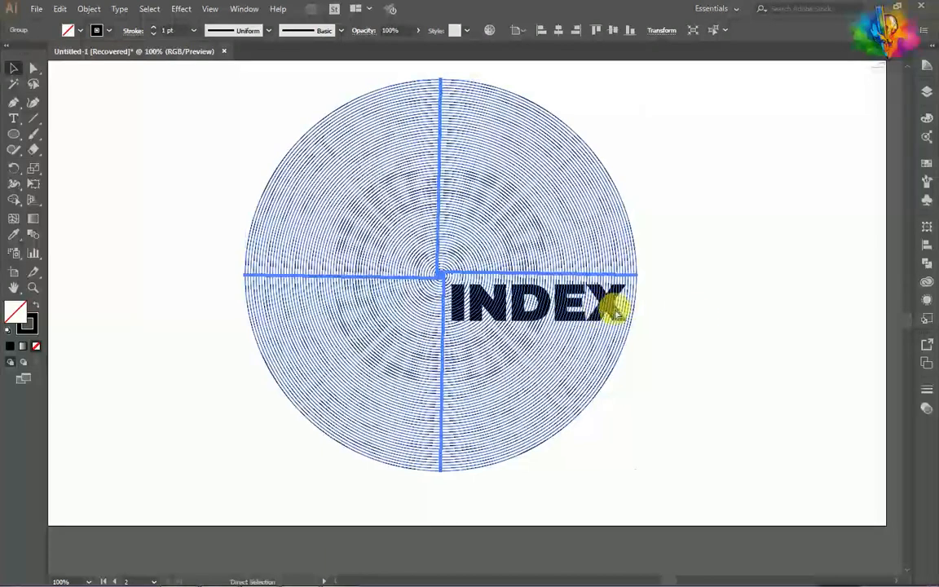
Send the concentric ring group to the back, behind the INDEX lettering.
scroll(716, 298, down, 1)
click(721, 295)
click(618, 259)
click(653, 173)
click(573, 163)
click(150, 9)
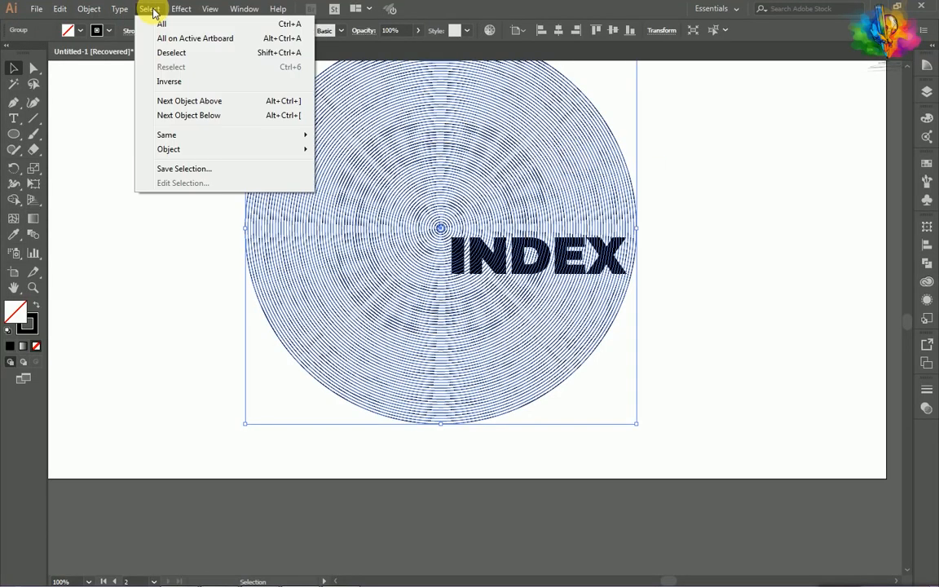
right_click(622, 187)
mouse_move(656, 316)
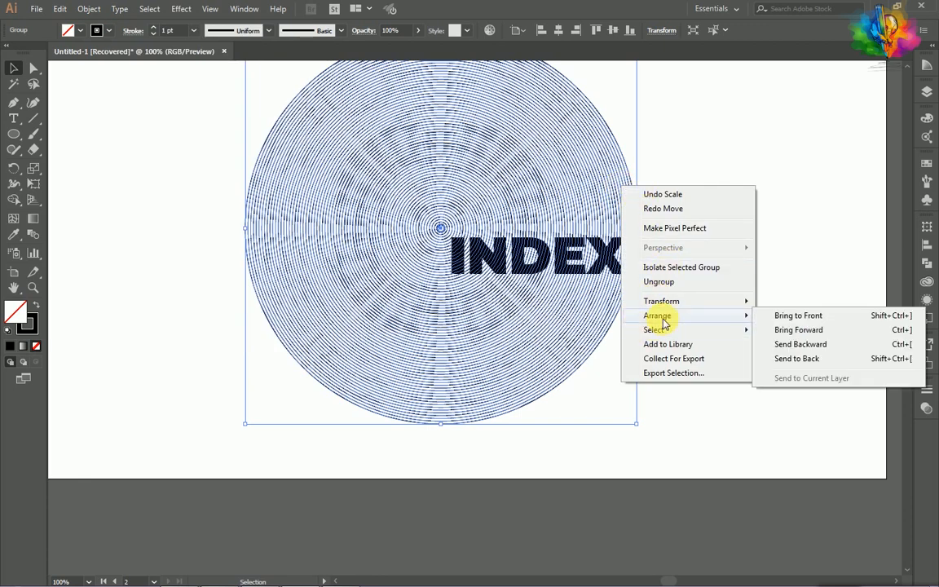
click(795, 359)
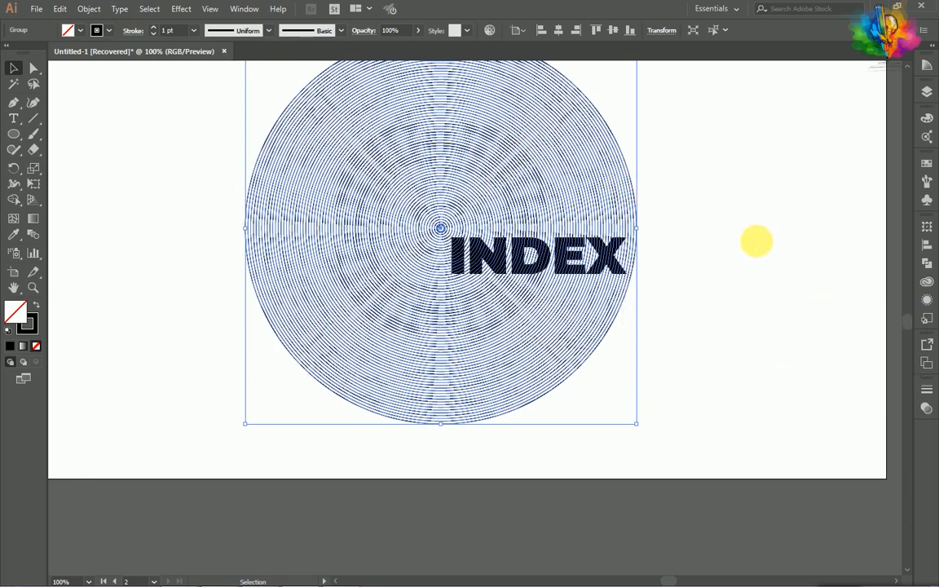
click(756, 243)
click(617, 267)
click(676, 295)
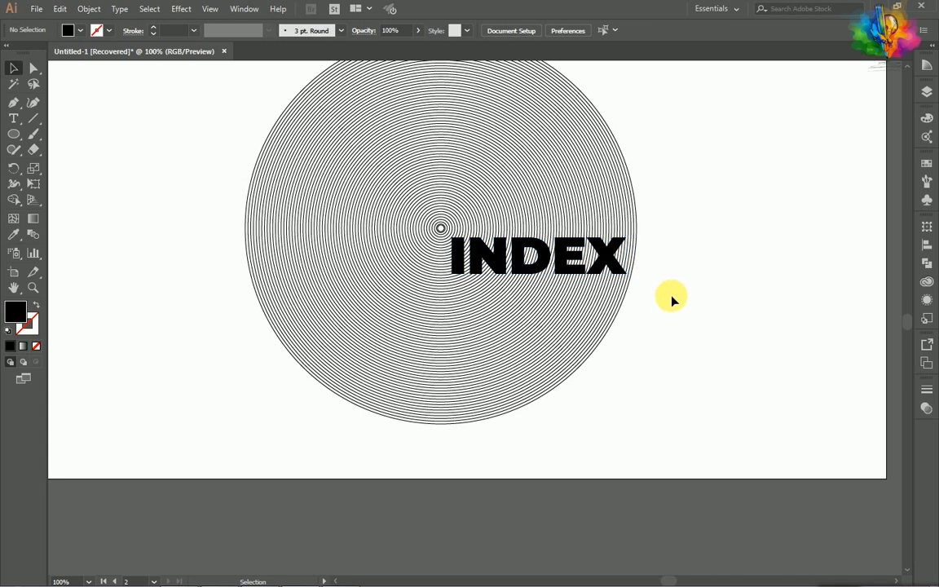
Apply the Pathfinder Outline operation to the rings and the INDEX lettering together.
click(510, 247)
click(931, 265)
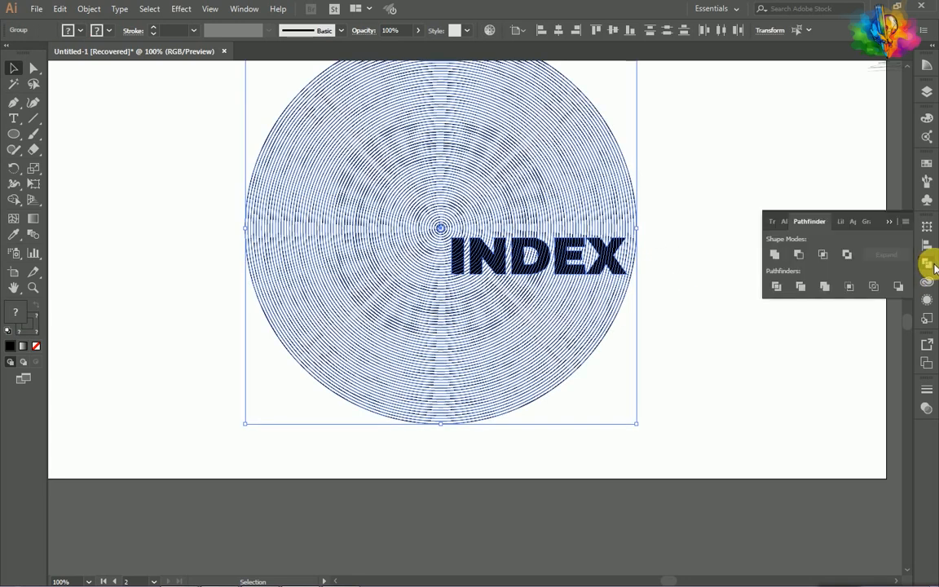
click(874, 287)
click(744, 189)
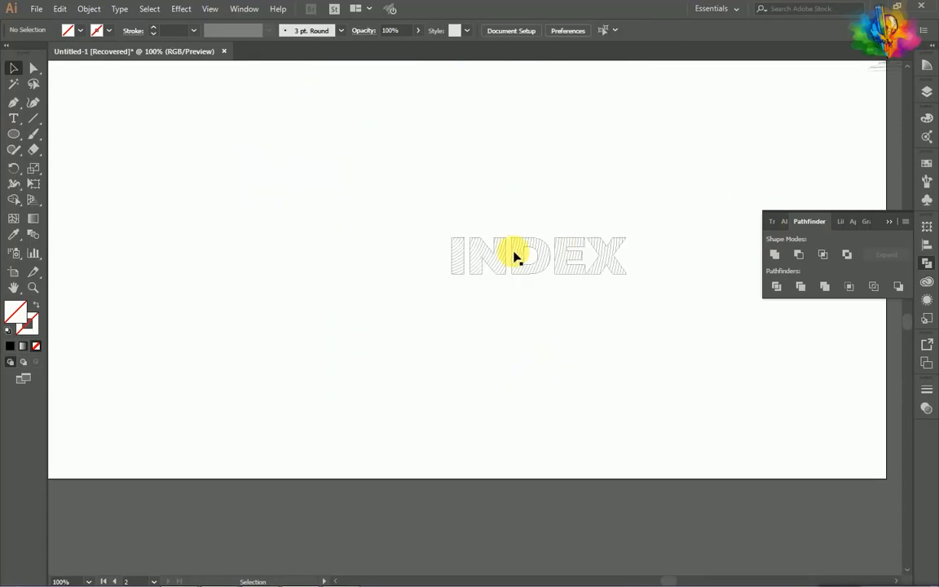
Ungroup the outlined ring and INDEX paths, then deselect everything.
scroll(482, 262, right, 1)
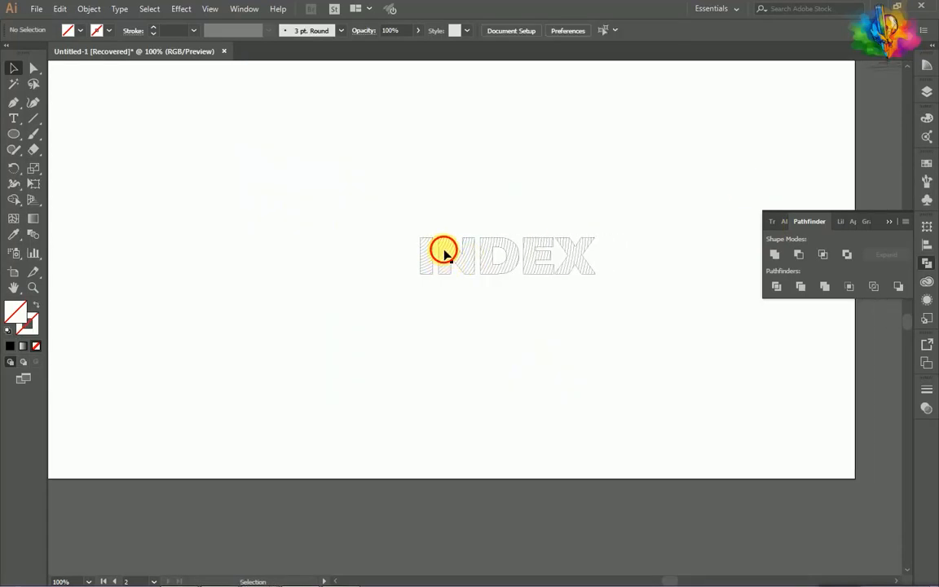
right_click(445, 255)
click(490, 347)
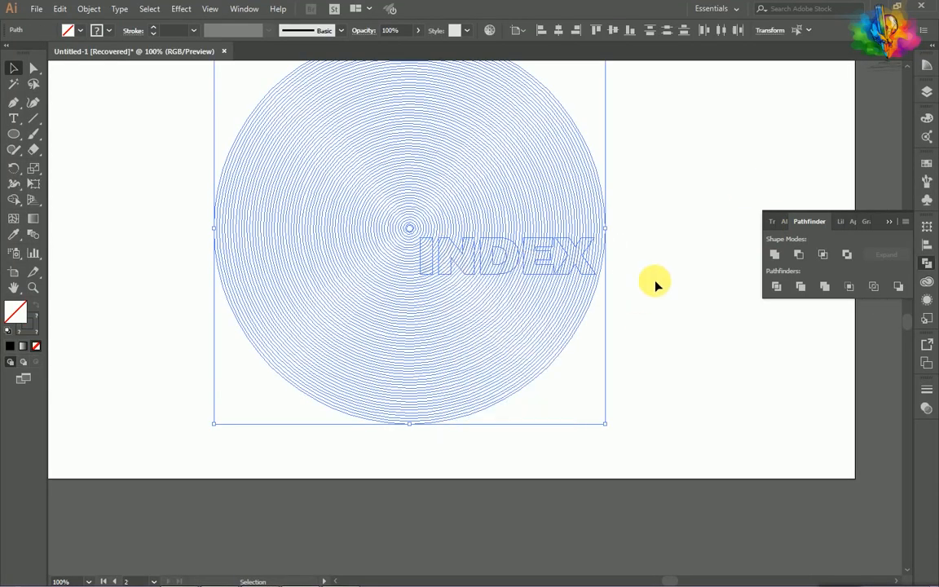
click(642, 263)
scroll(524, 265, up, 1)
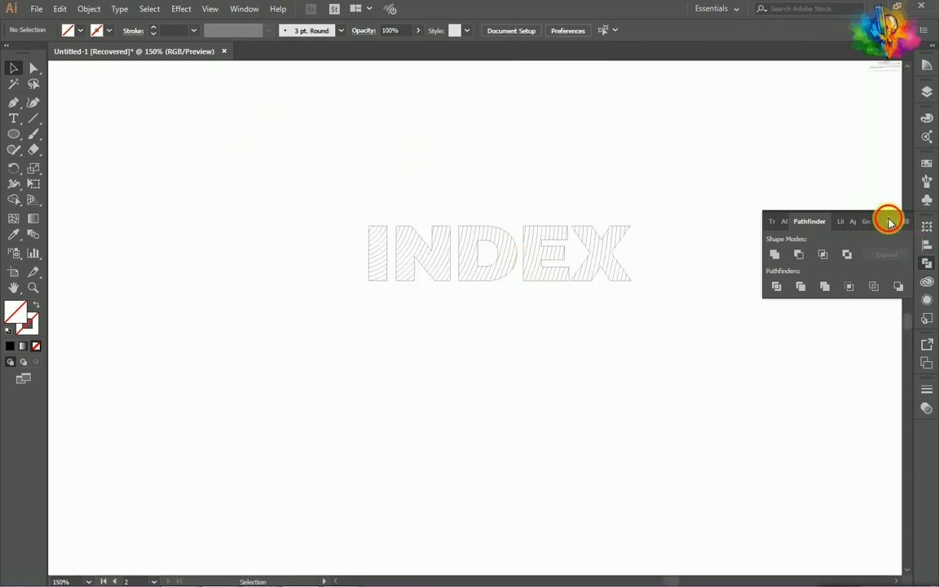
Select every path with the same attributes as a curved piece at the upper corner of the I, and cut them.
click(890, 221)
scroll(374, 240, up, 2)
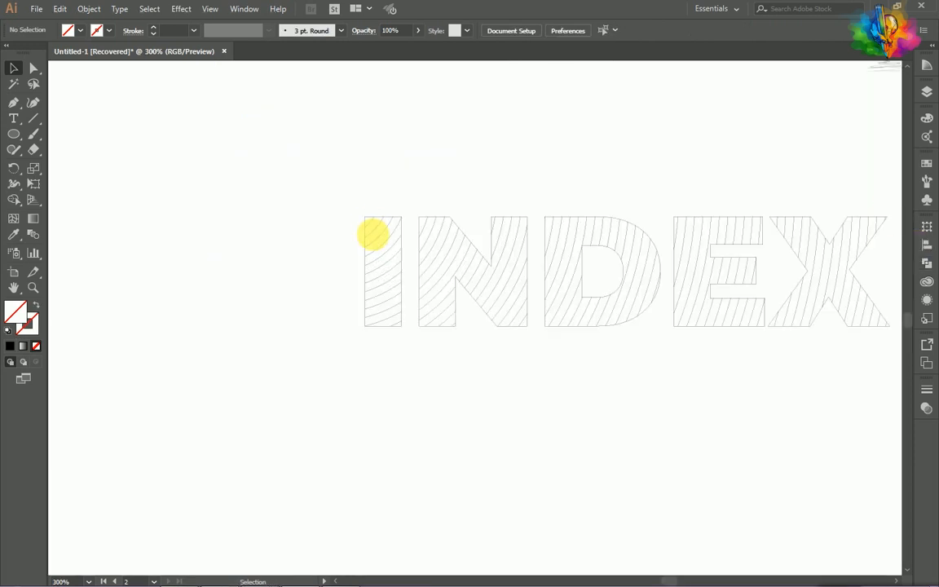
click(369, 223)
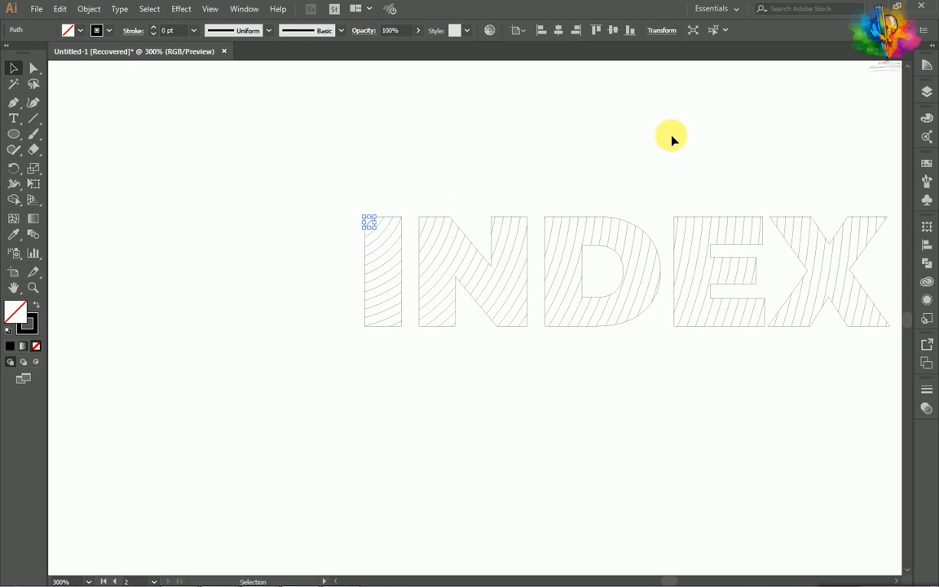
click(715, 30)
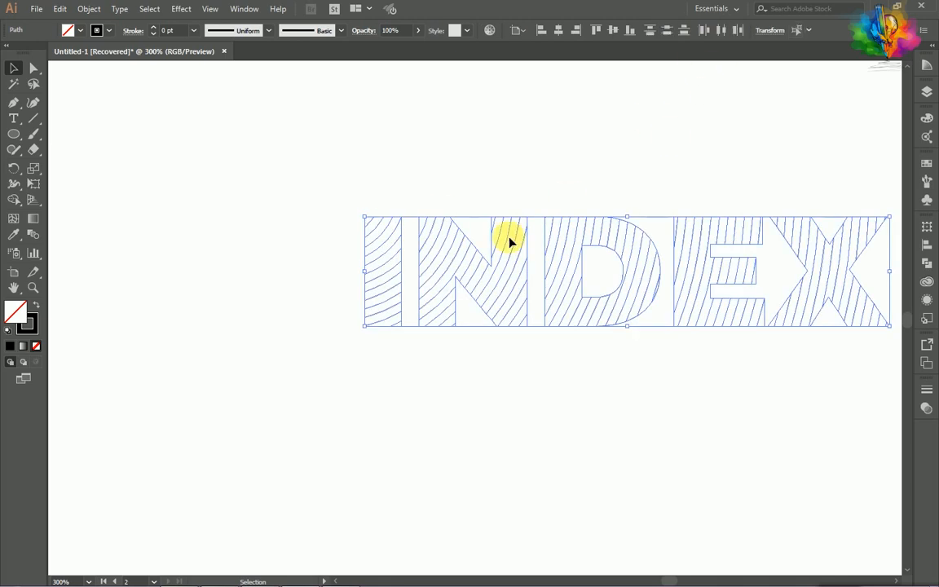
scroll(489, 252, down, 2)
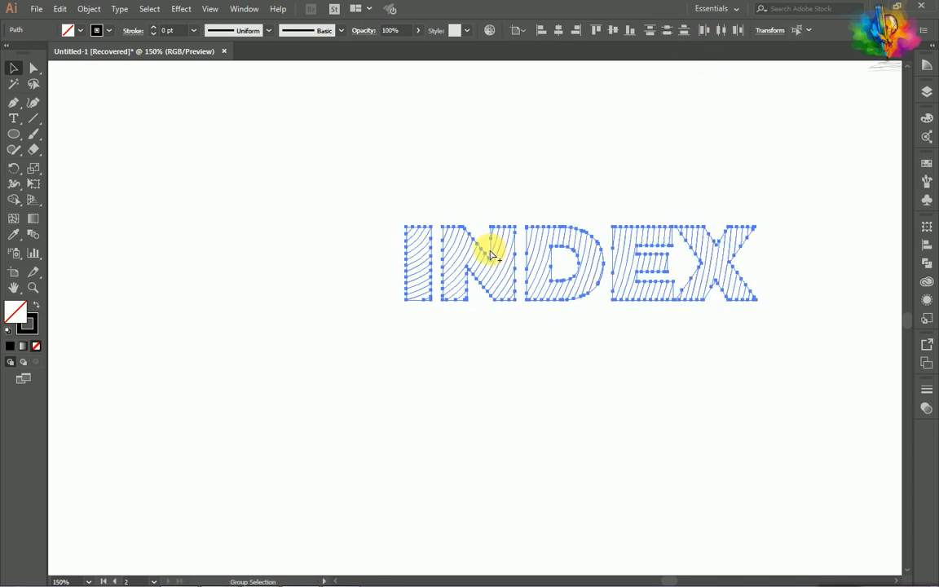
click(43, 12)
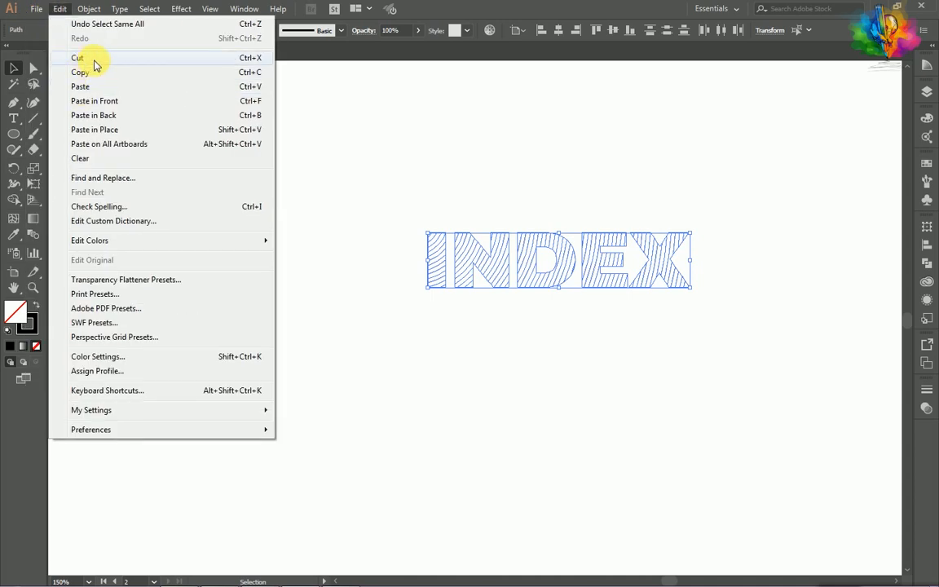
click(80, 57)
Delete all leftover ring paths remaining on the artboard.
scroll(457, 366, down, 2)
drag(613, 418, 338, 200)
key(Delete)
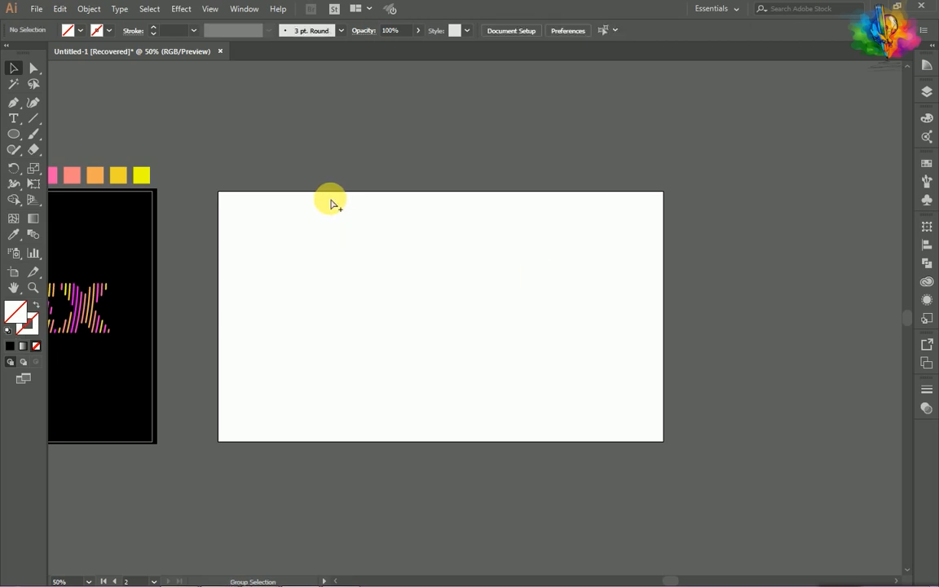
scroll(538, 276, up, 1)
click(436, 267)
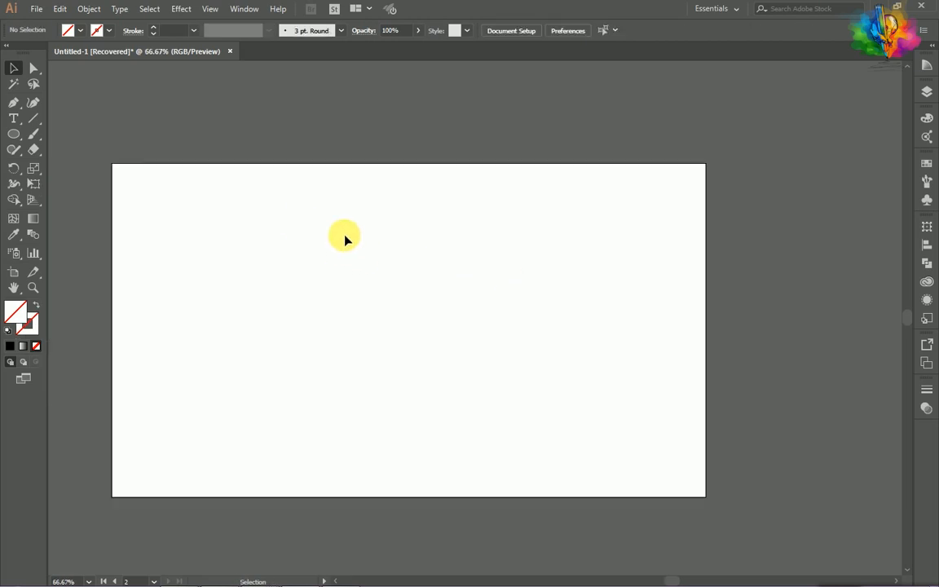
Paste the cut INDEX line work in front at its original position and deselect it.
click(37, 8)
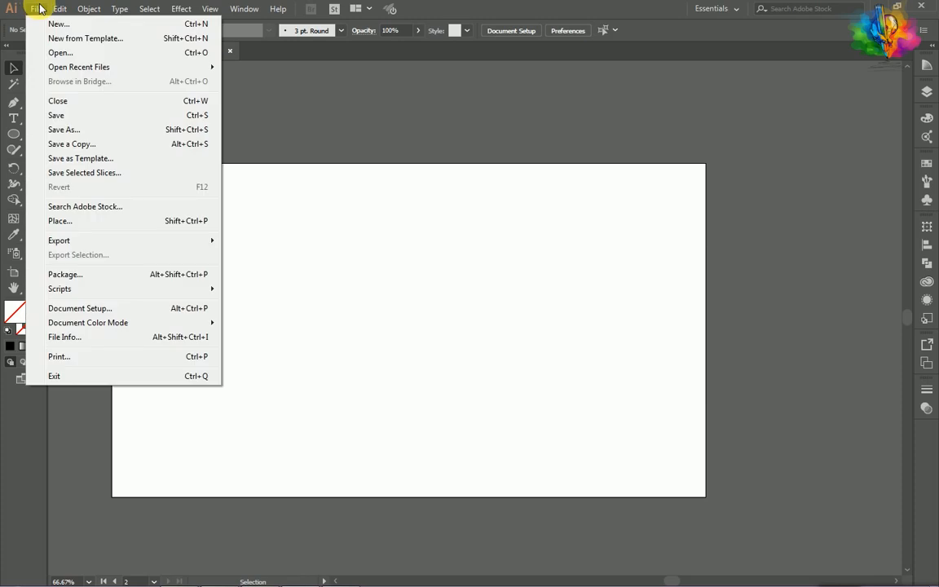
mouse_move(70, 10)
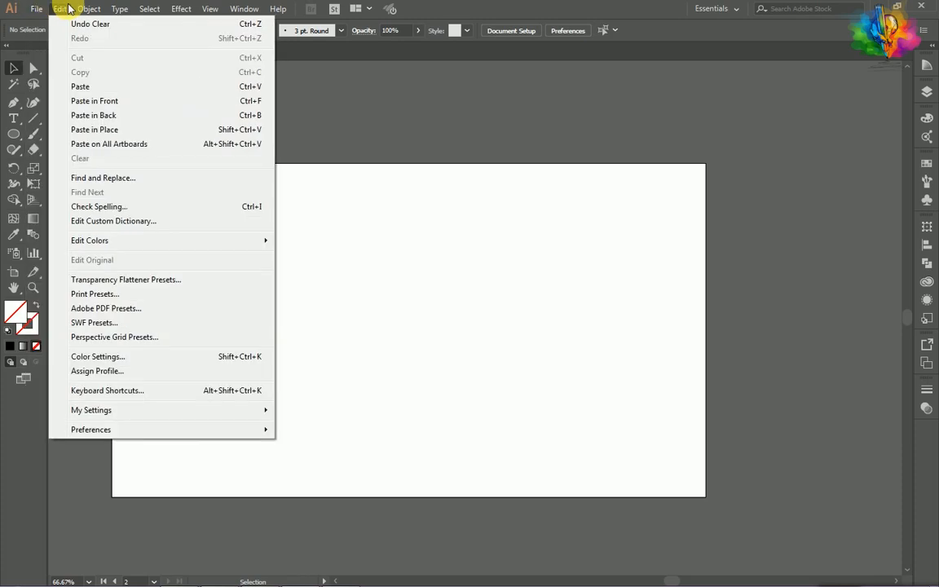
click(119, 102)
click(540, 363)
scroll(541, 362, up, 3)
scroll(538, 363, left, 2)
scroll(270, 304, up, 2)
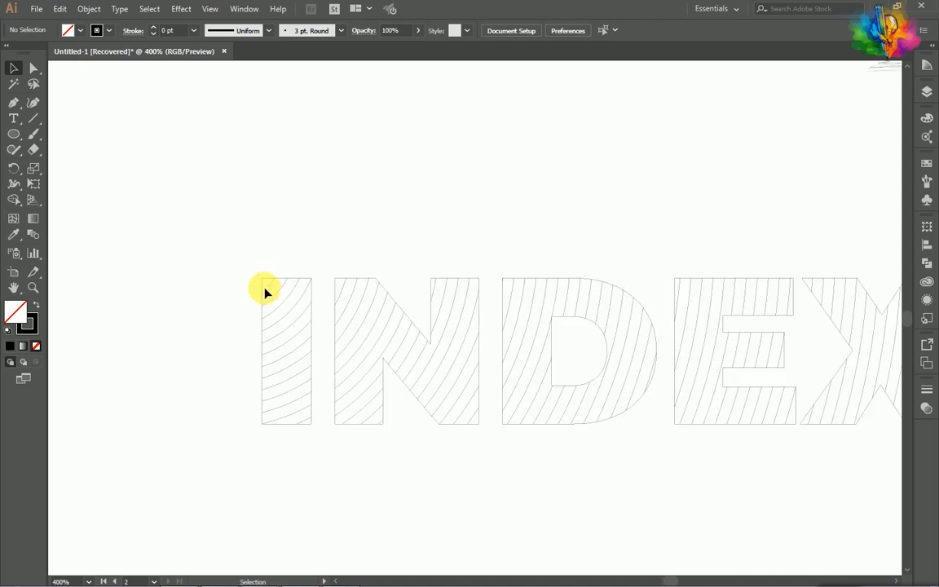
Select only the curved lines inside the letter I, leaving its outline unselected.
drag(263, 283, 309, 424)
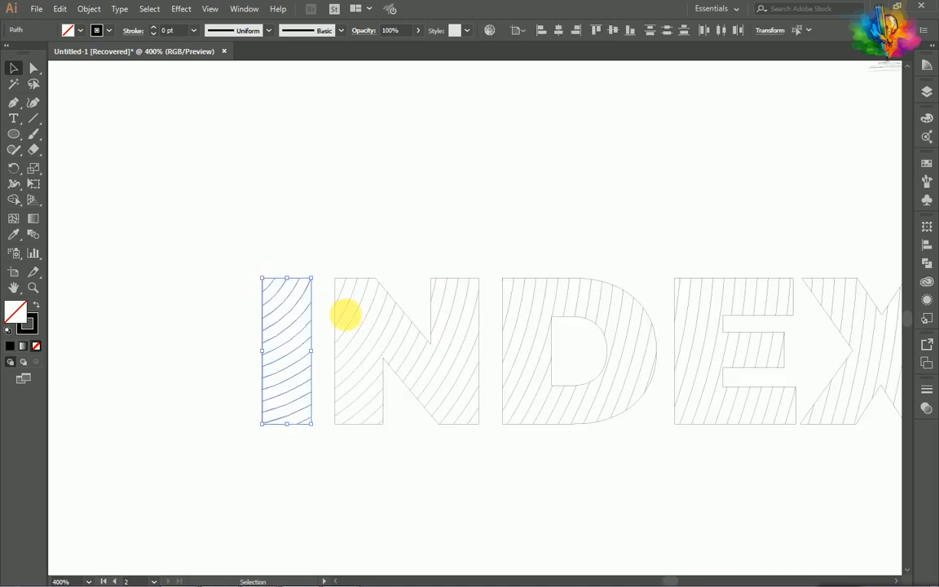
click(306, 430)
scroll(299, 402, up, 1)
drag(249, 227, 311, 437)
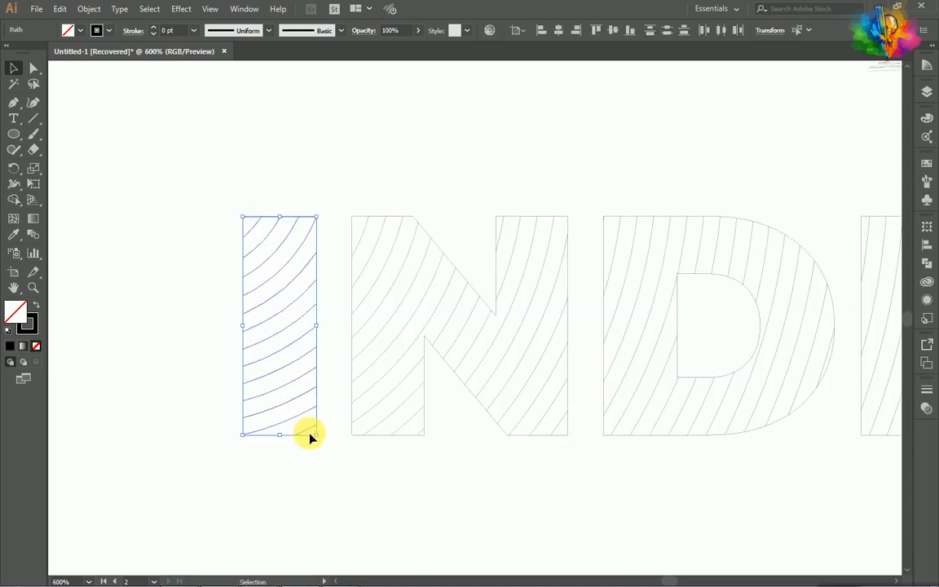
Add the curved lines inside the letter N to the selection, without its outline.
drag(373, 270, 413, 429)
scroll(428, 450, up, 2)
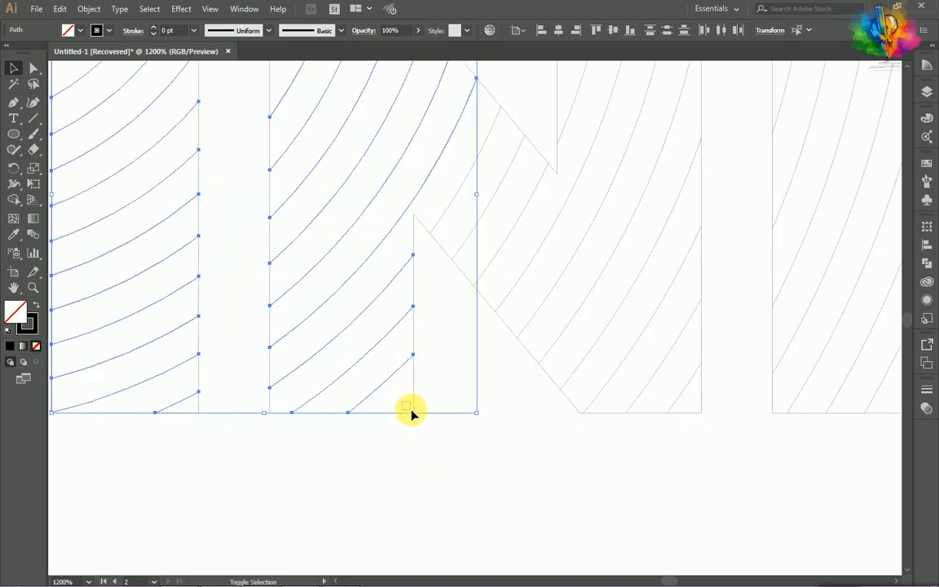
scroll(502, 428, up, 2)
scroll(464, 237, right, 1)
mouse_move(434, 225)
mouse_down()
mouse_move(488, 281)
mouse_move(530, 276)
mouse_up()
drag(553, 334, 658, 451)
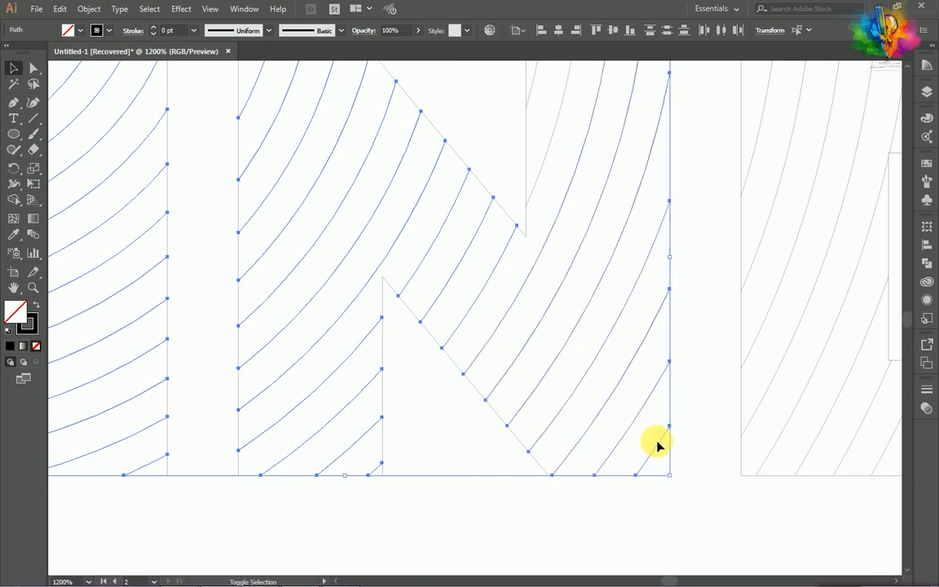
Add the curved lines inside the letter D to the selection, without its outline.
key(ctrl+minus)
drag(572, 220, 643, 447)
scroll(544, 227, right, 5)
scroll(594, 244, right, 2)
drag(591, 234, 711, 279)
scroll(722, 285, right, 2)
mouse_move(637, 278)
mouse_down()
mouse_move(692, 397)
mouse_move(688, 414)
mouse_up()
scroll(384, 187, up, 5)
scroll(380, 200, down, 5)
scroll(381, 187, up, 4)
scroll(414, 225, down, 6)
Add the curved lines inside the letter E to the selection, without its outline.
scroll(461, 266, right, 5)
scroll(461, 268, up, 2)
mouse_move(325, 199)
mouse_down()
mouse_move(394, 410)
mouse_move(410, 428)
mouse_up()
mouse_move(454, 362)
mouse_down()
mouse_move(478, 213)
mouse_move(551, 224)
mouse_up()
drag(403, 404, 545, 447)
Add the curved lines inside the letter X to the selection, without its outline.
scroll(545, 447, down, 1)
drag(568, 263, 572, 266)
drag(599, 335, 667, 280)
drag(703, 253, 723, 241)
scroll(723, 242, up, 1)
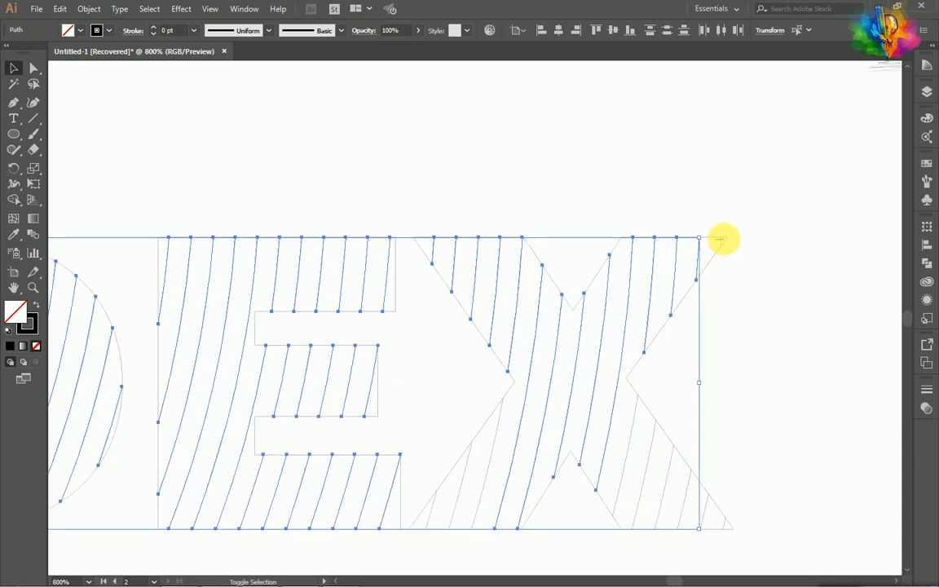
drag(639, 478, 701, 522)
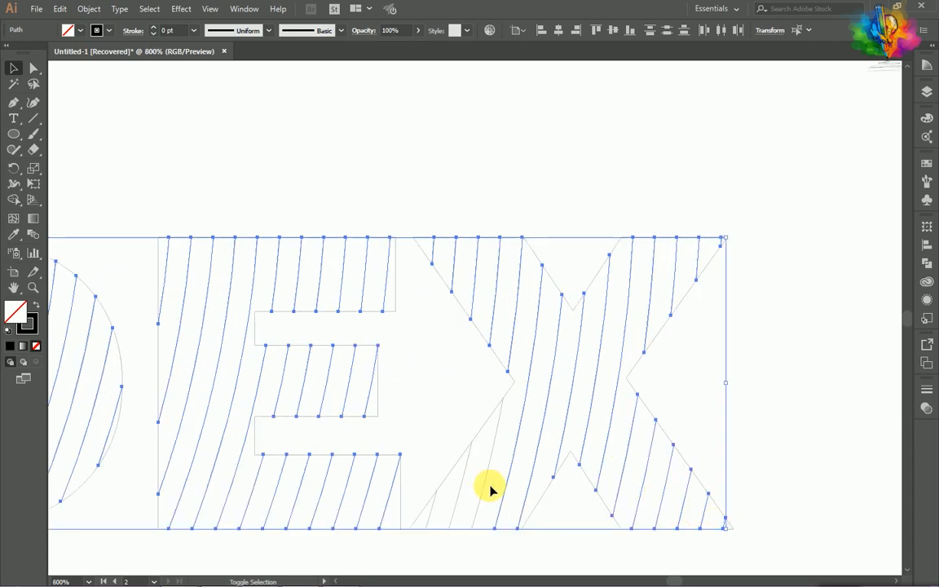
Cut the selected curved lines out of the INDEX lettering.
scroll(426, 520, down, 5)
scroll(439, 452, left, 1)
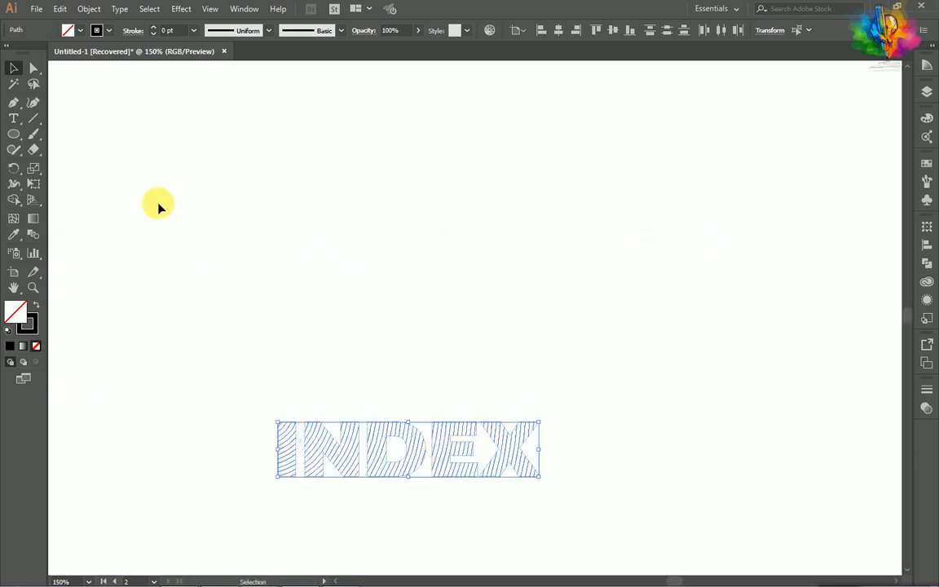
click(58, 9)
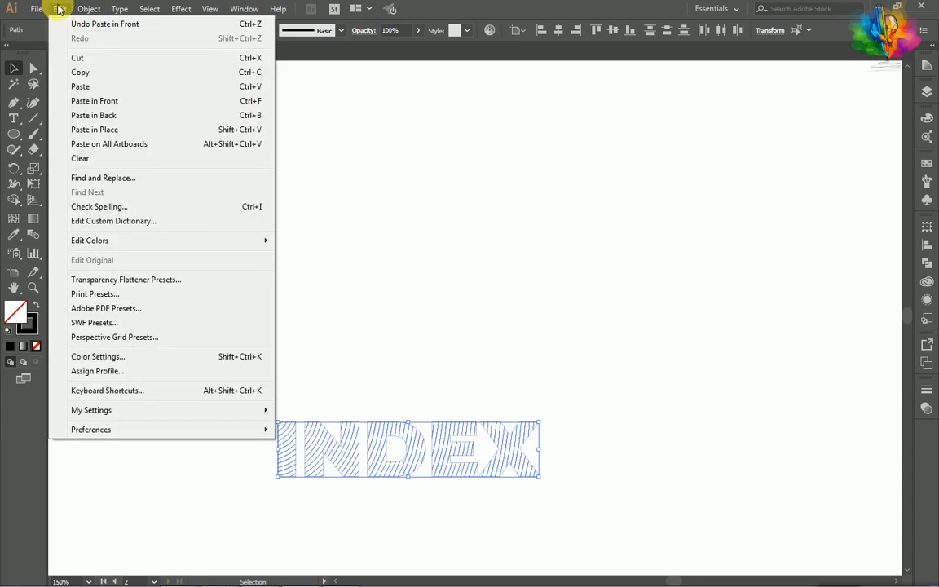
click(94, 59)
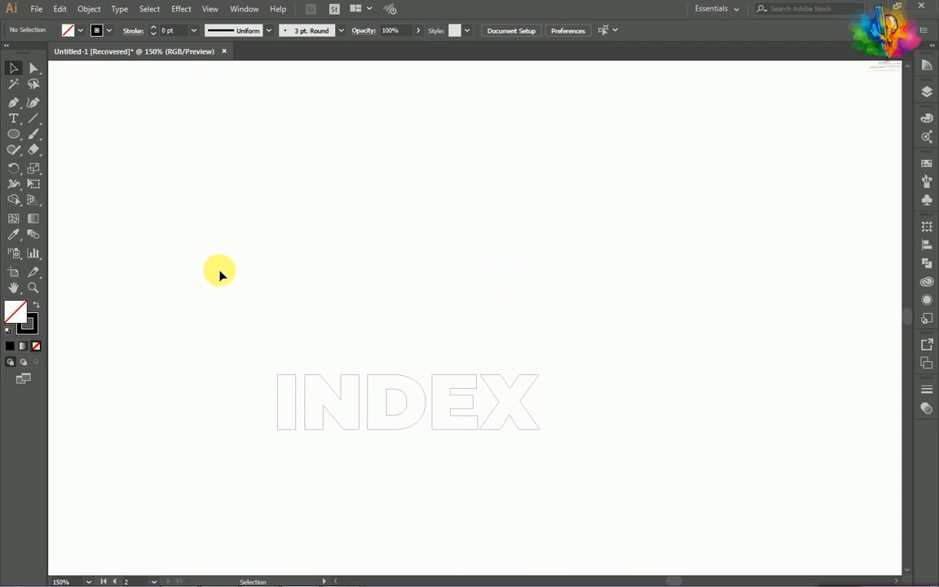
Delete the leftover INDEX letter outlines and paste the cut curved lines in front.
drag(218, 260, 564, 453)
key(Delete)
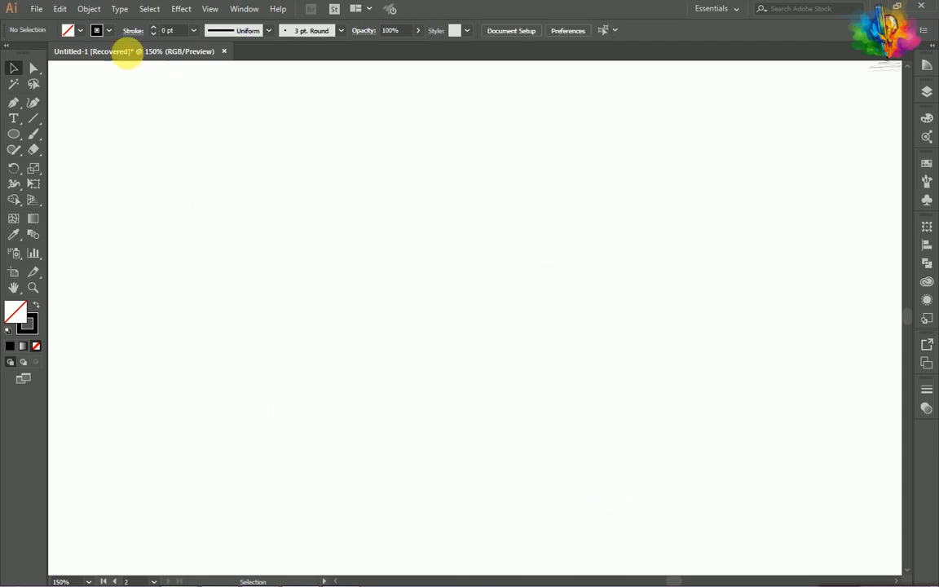
click(60, 8)
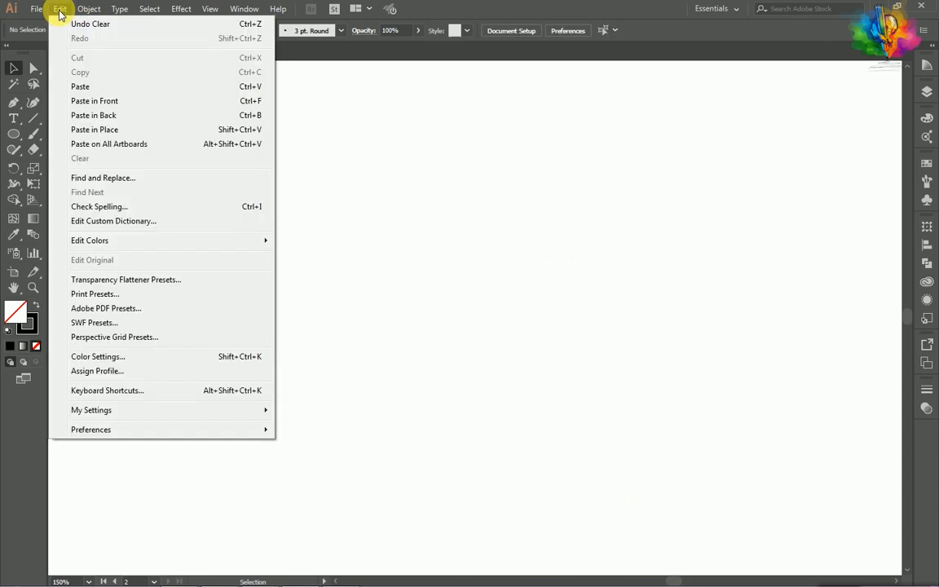
click(103, 102)
Select all the curved INDEX lines and set their stroke weight to 1 pt.
drag(599, 463, 210, 336)
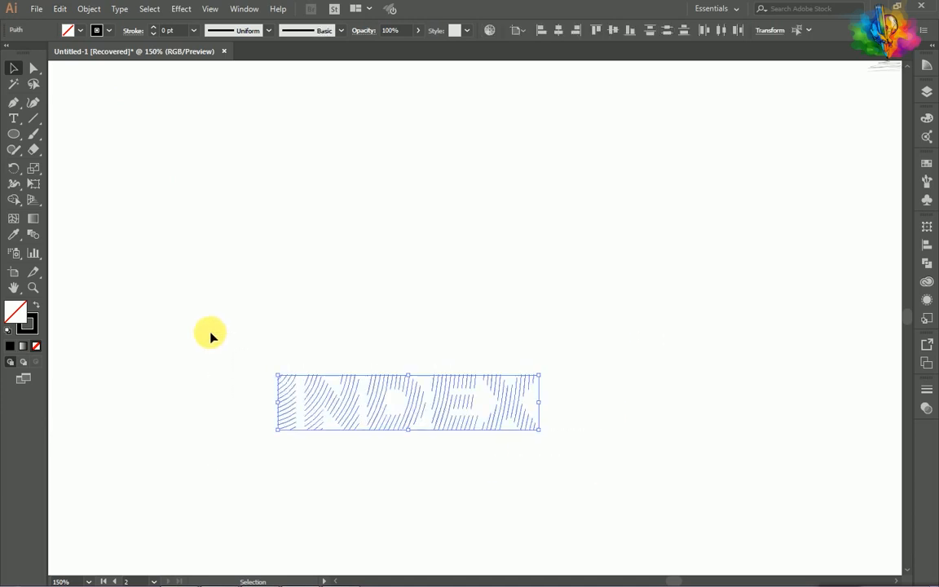
click(34, 320)
click(175, 30)
key(Return)
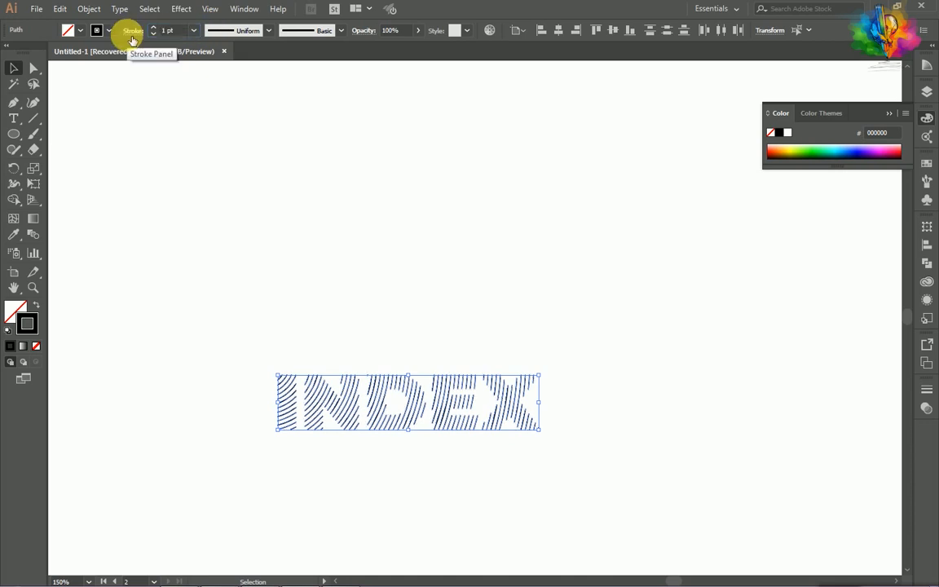
Apply a round cap to the strokes of the curved INDEX lines.
scroll(422, 463, up, 2)
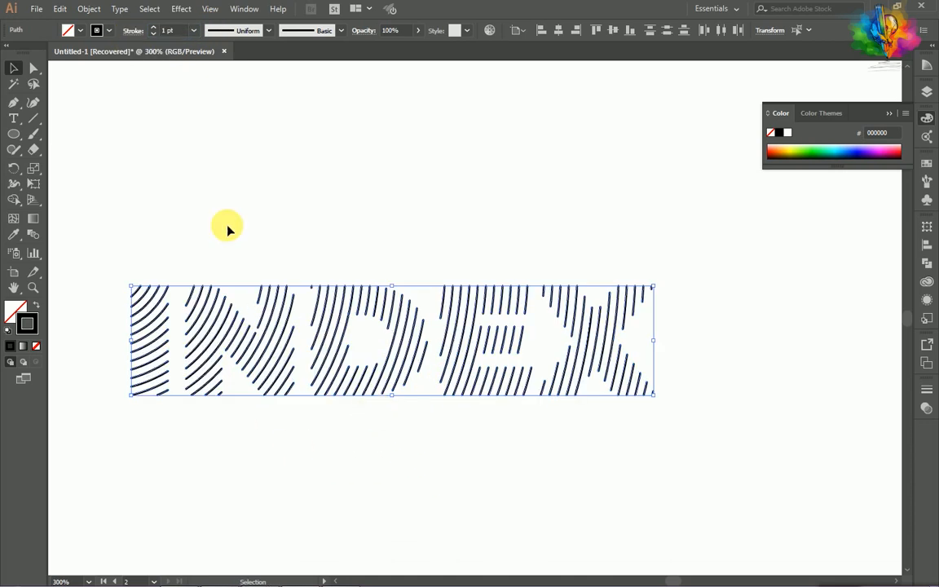
click(140, 31)
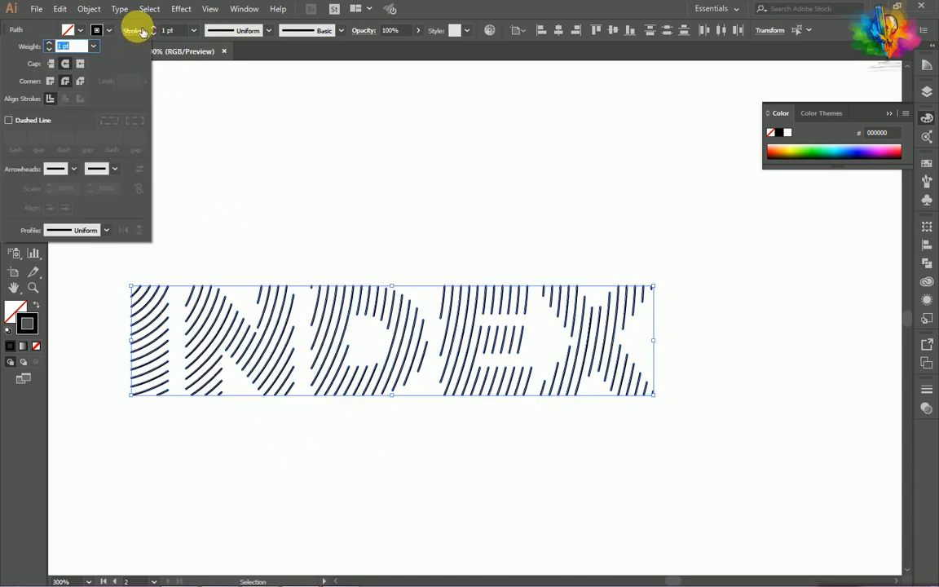
click(66, 64)
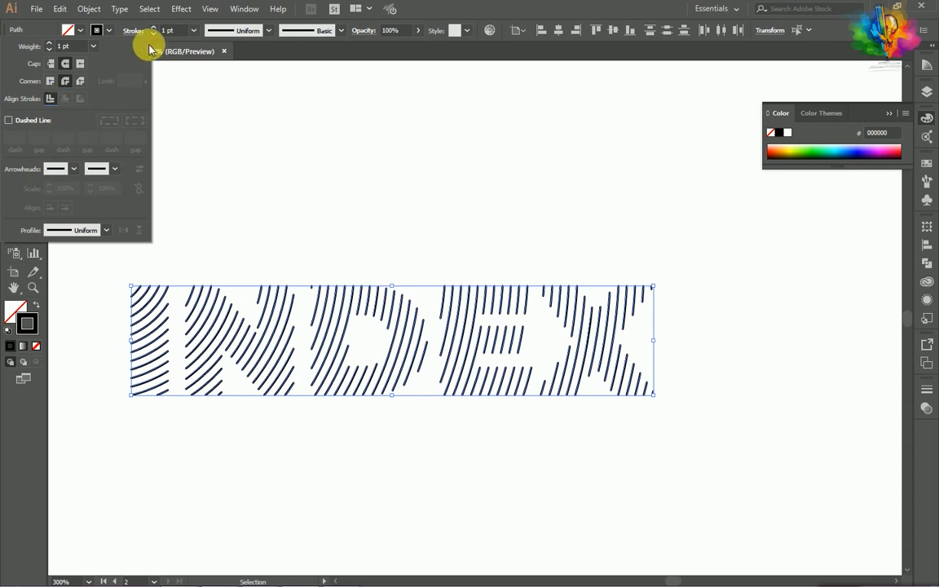
click(444, 230)
drag(159, 371, 662, 421)
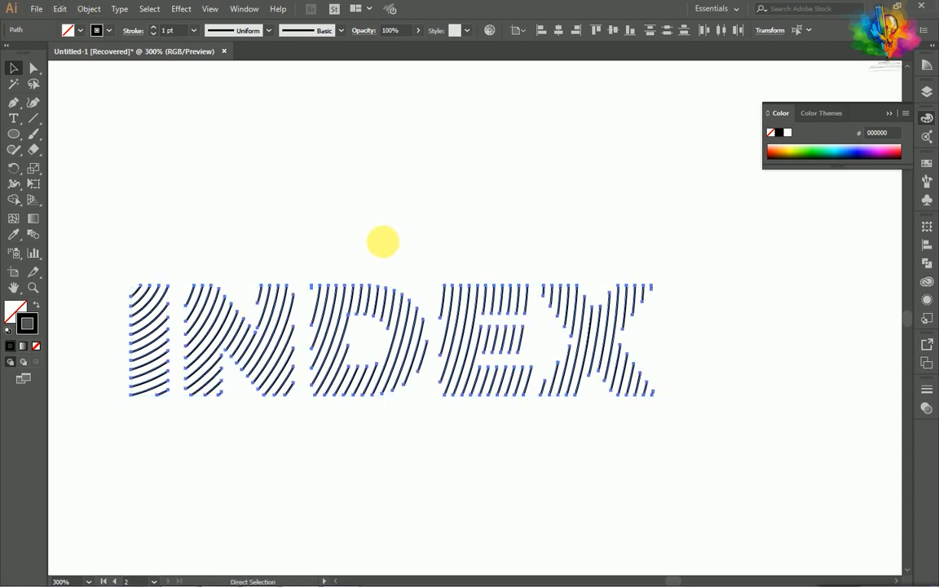
Copy the row of pink-to-yellow colour squares from above the black sample to just above the white artboard.
scroll(379, 249, down, 4)
scroll(503, 306, up, 2)
scroll(503, 302, left, 4)
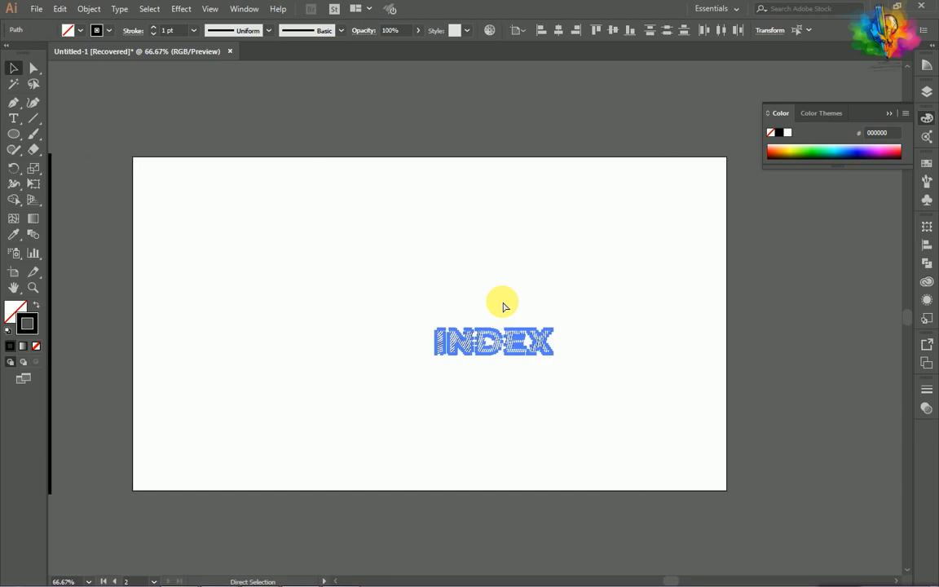
scroll(503, 302, down, 1)
click(185, 157)
scroll(213, 176, left, 3)
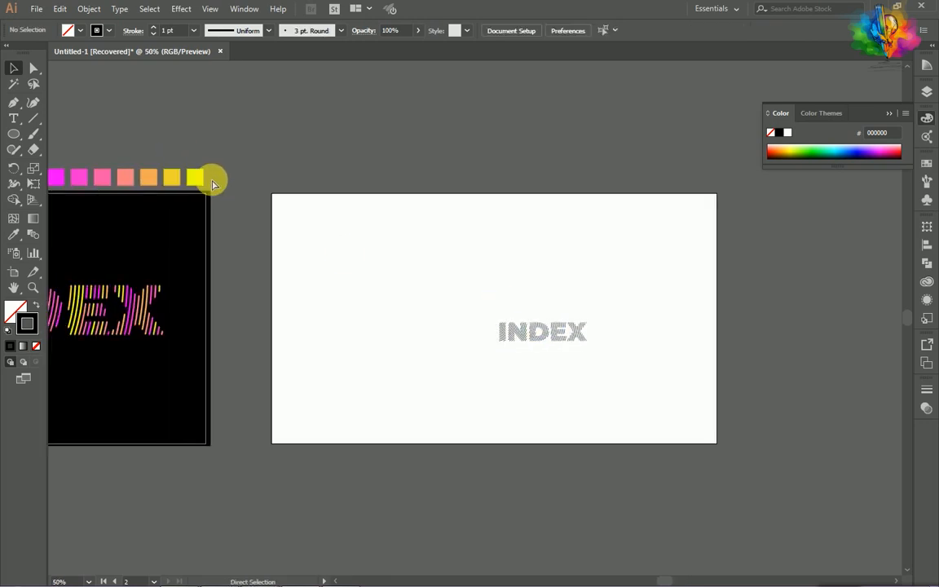
click(258, 179)
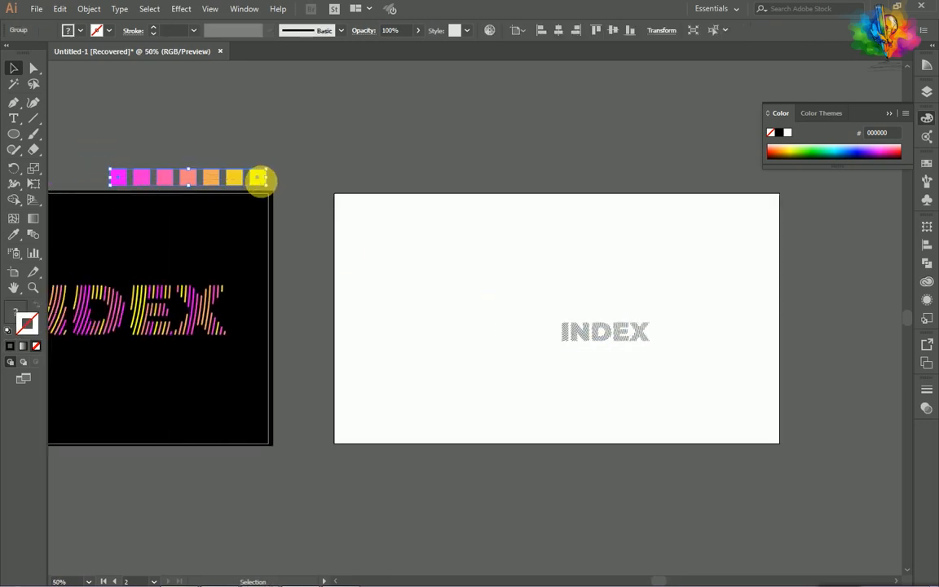
drag(259, 181, 505, 186)
Delete the existing pink-to-yellow colour group from the swatches.
click(581, 181)
drag(352, 163, 842, 218)
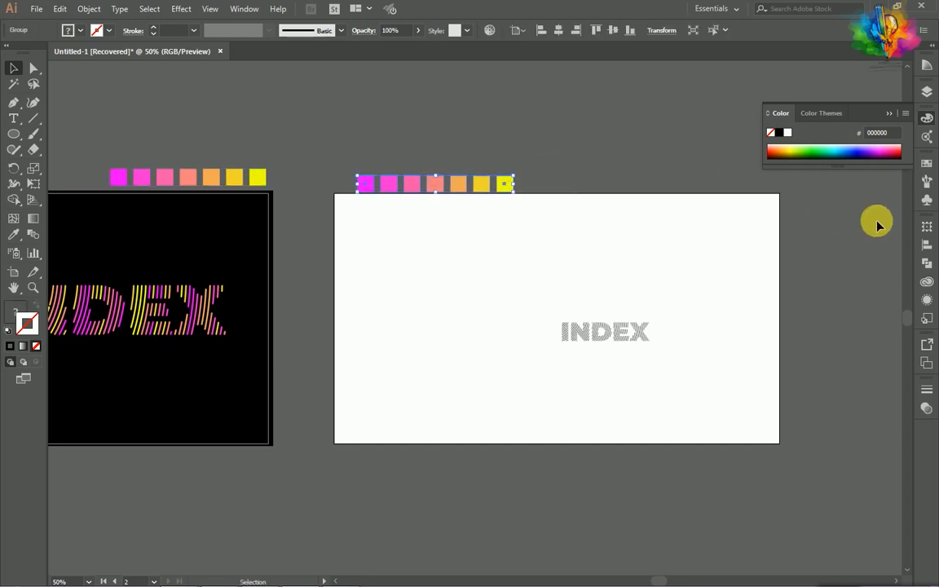
click(927, 162)
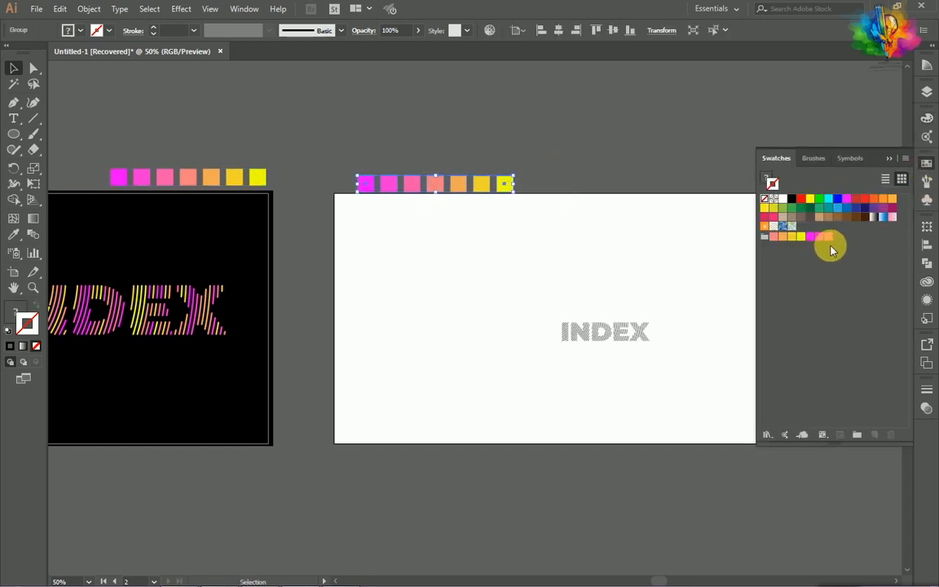
click(766, 238)
click(891, 433)
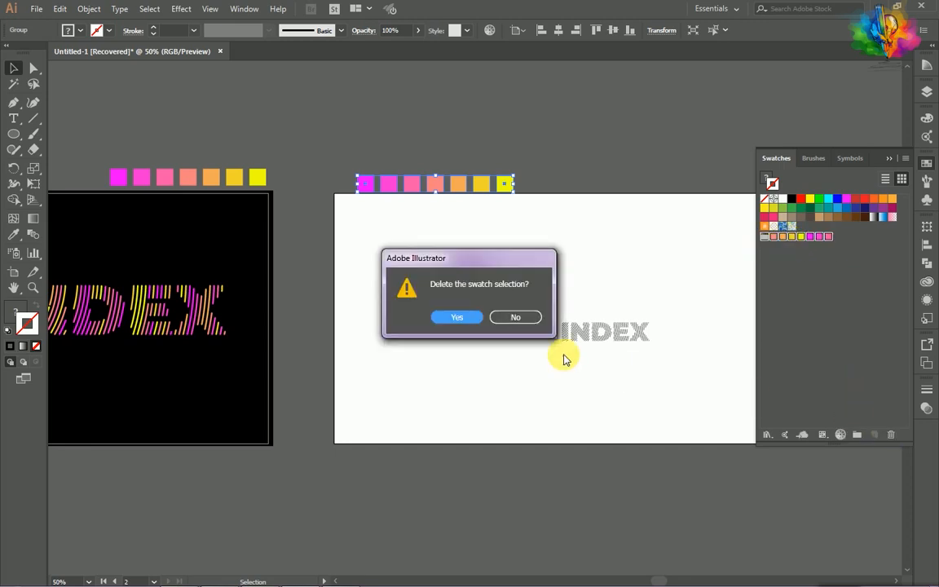
click(457, 318)
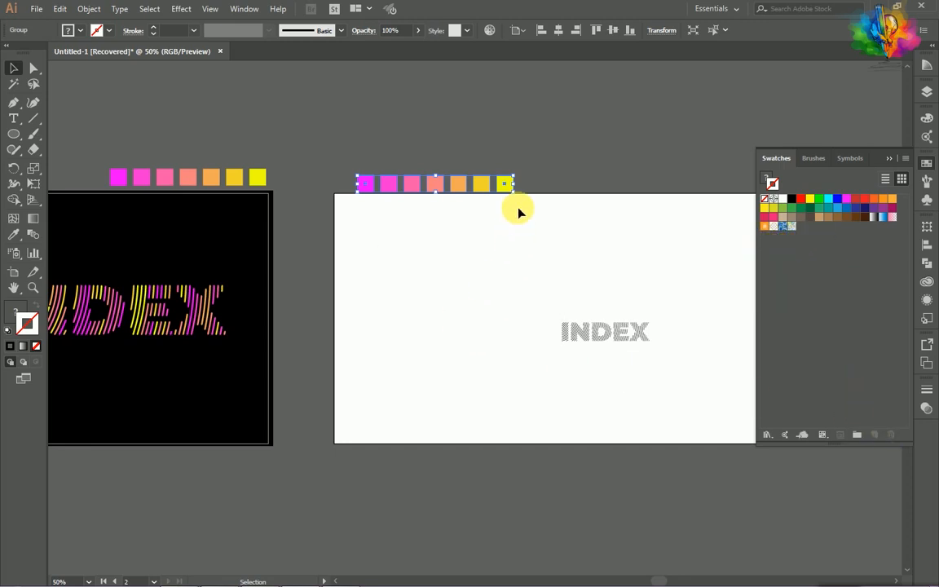
Create a swatch group named Color Group 1 from the selected artwork, the copied pink-to-yellow squares, with swatches for tints included.
click(859, 437)
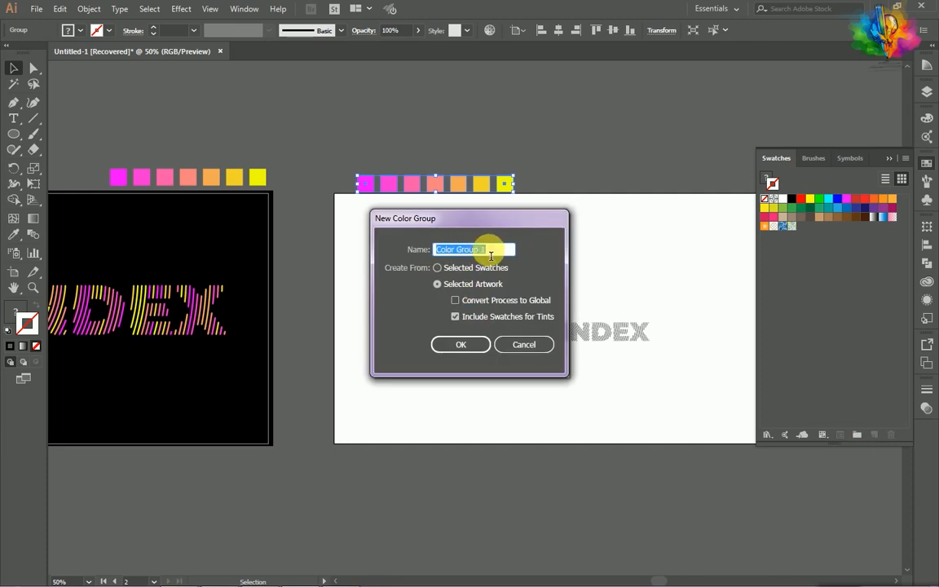
drag(497, 250, 413, 247)
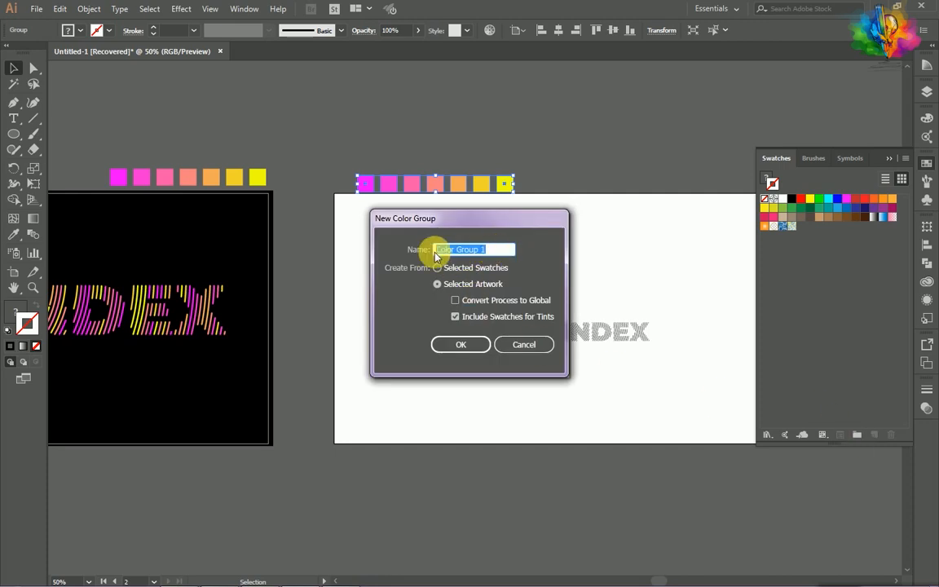
click(460, 345)
click(826, 275)
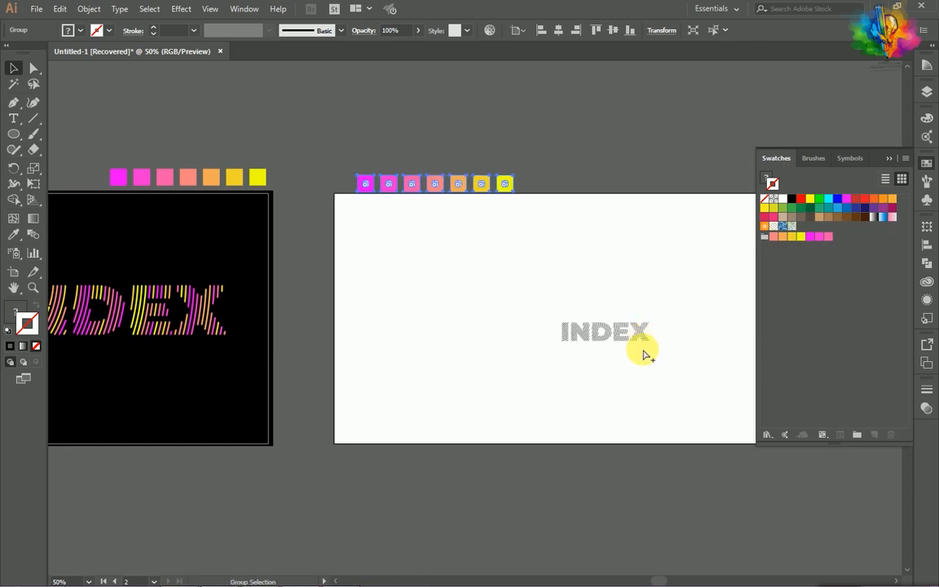
Apply the last pink swatch of the new colour group to the strokes of all the curved INDEX lines.
scroll(644, 355, up, 1)
drag(671, 354, 484, 282)
click(828, 237)
scroll(548, 356, right, 2)
scroll(549, 356, up, 4)
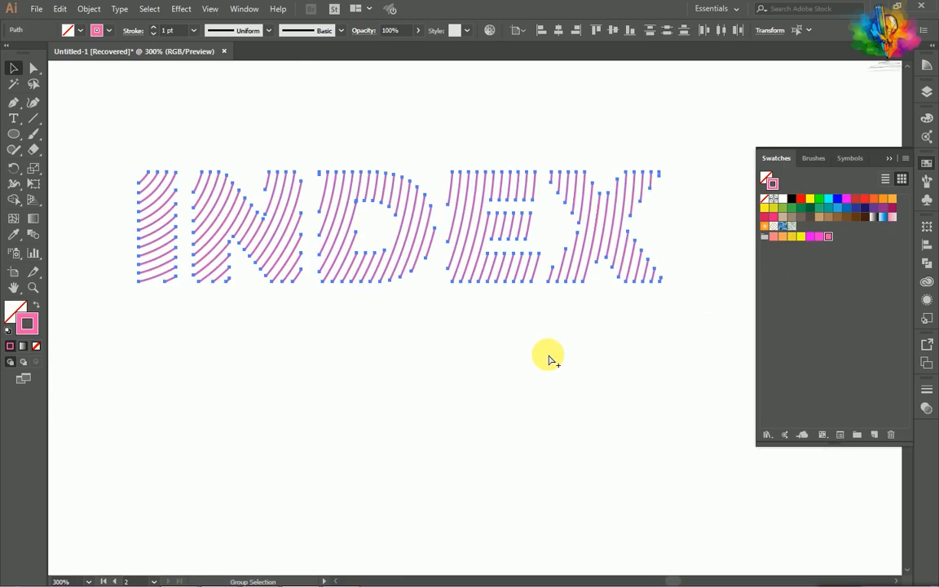
key(ctrl+g)
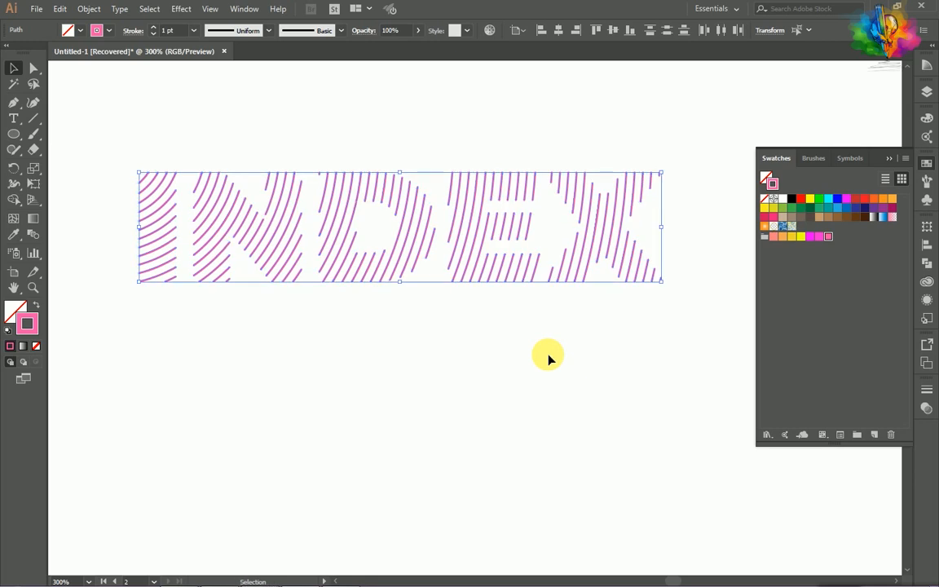
key(a)
key(v)
scroll(514, 361, down, 2)
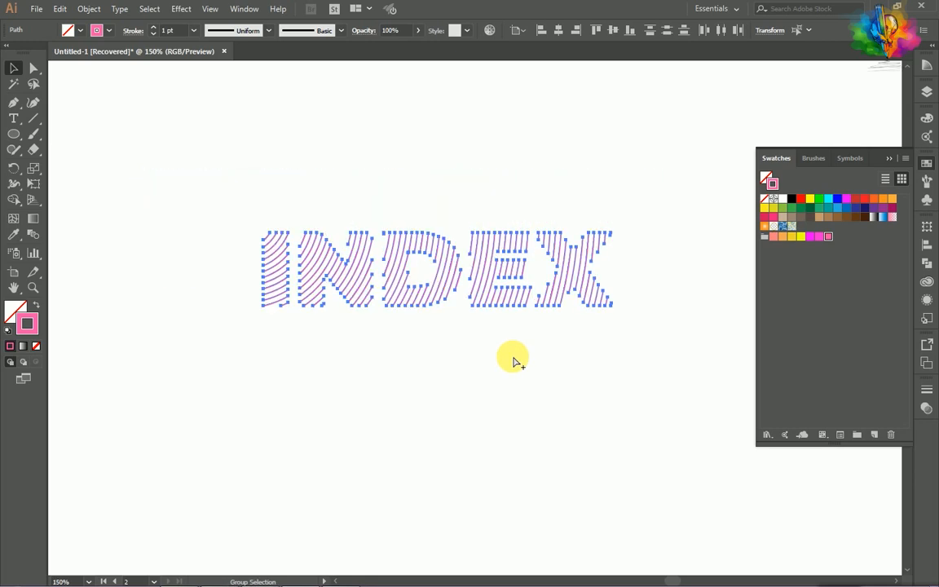
Select all the curved INDEX lines and run the randomus.jsx script from the illustrator-scripts-master folder.
click(617, 348)
drag(617, 348, 263, 220)
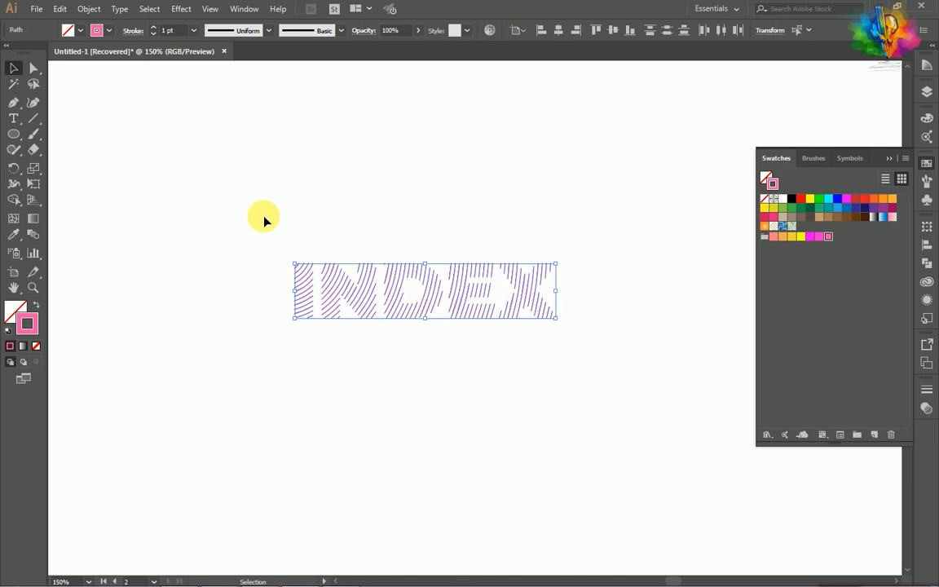
click(61, 9)
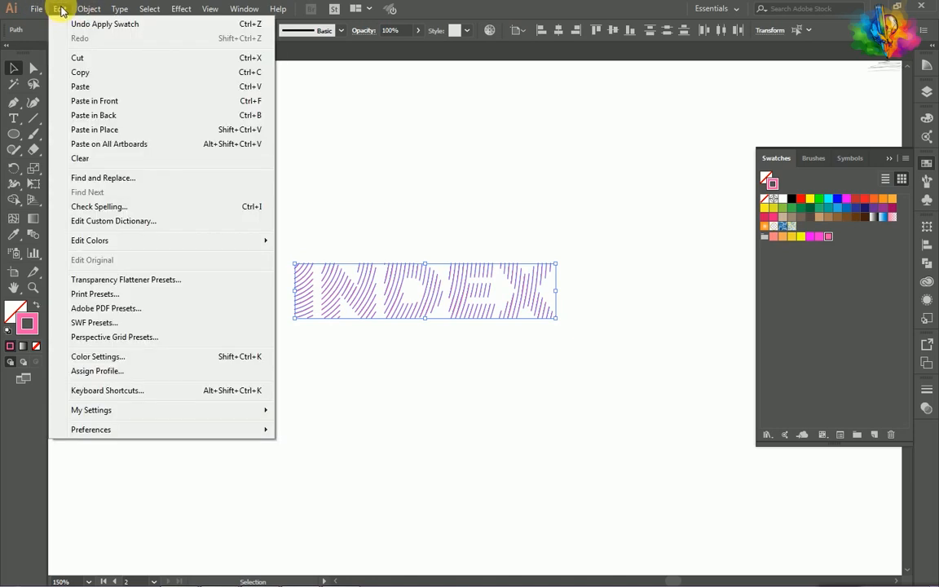
mouse_move(41, 6)
mouse_move(68, 292)
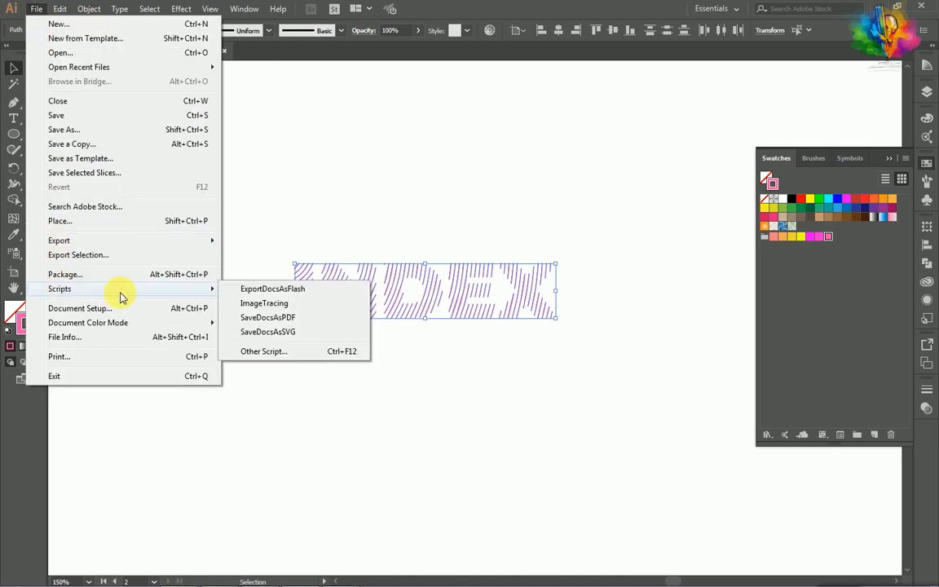
click(266, 358)
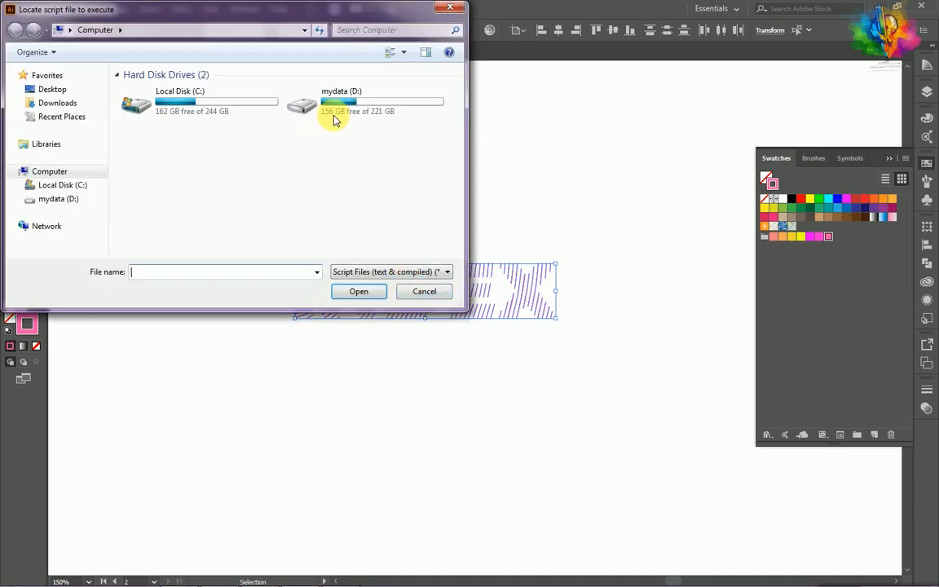
double_click(188, 89)
scroll(176, 158, down, 5)
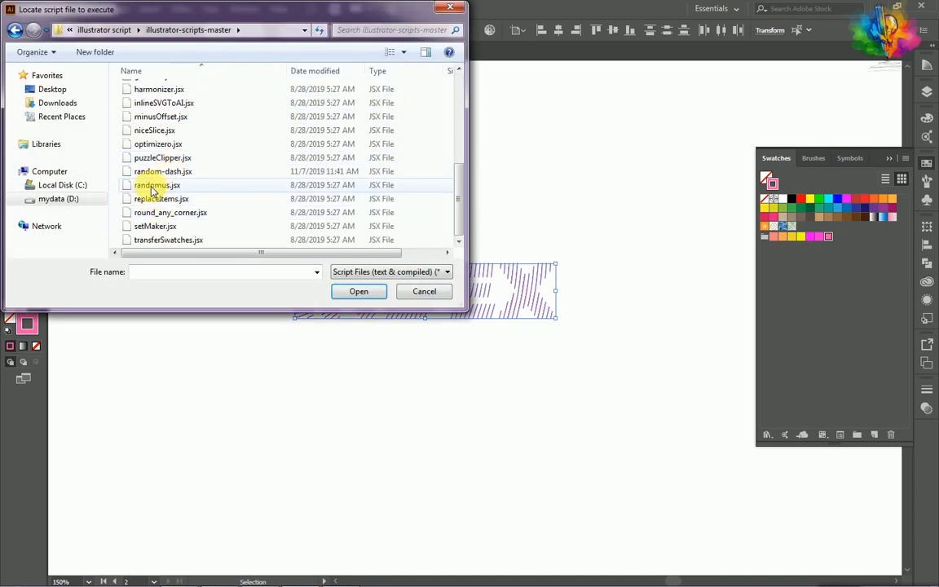
click(159, 185)
click(358, 291)
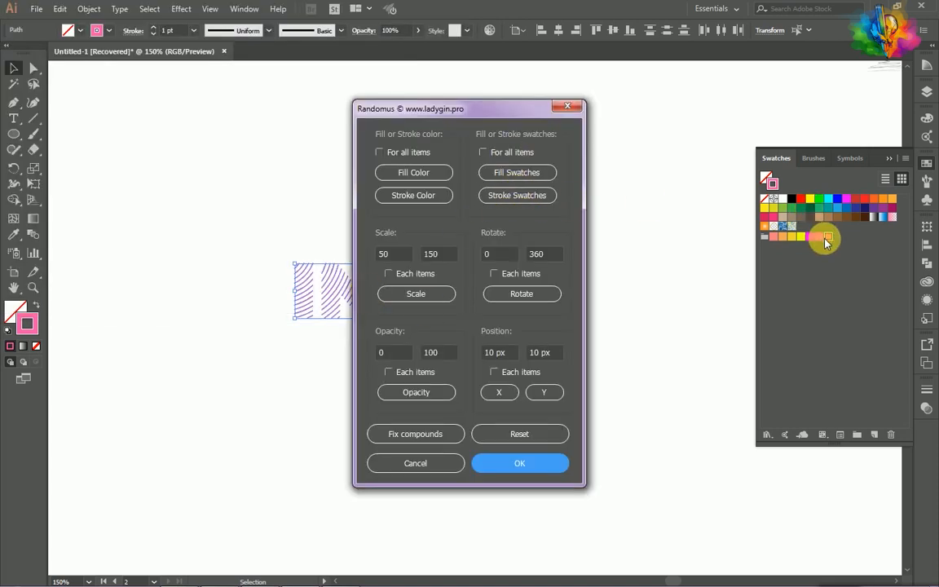
Randomize the stroke swatches of the INDEX lines using the whole pink-to-yellow colour group, and confirm the script.
click(508, 199)
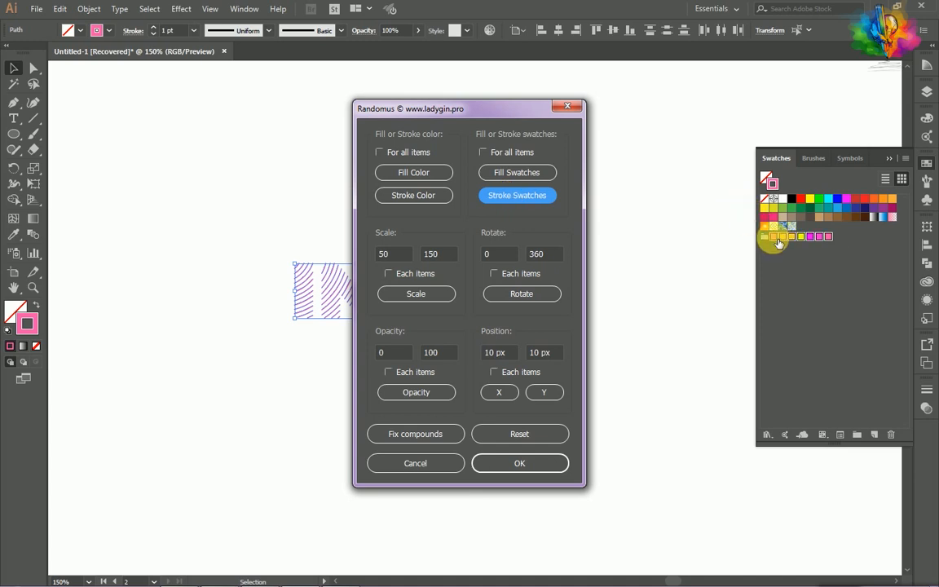
click(538, 198)
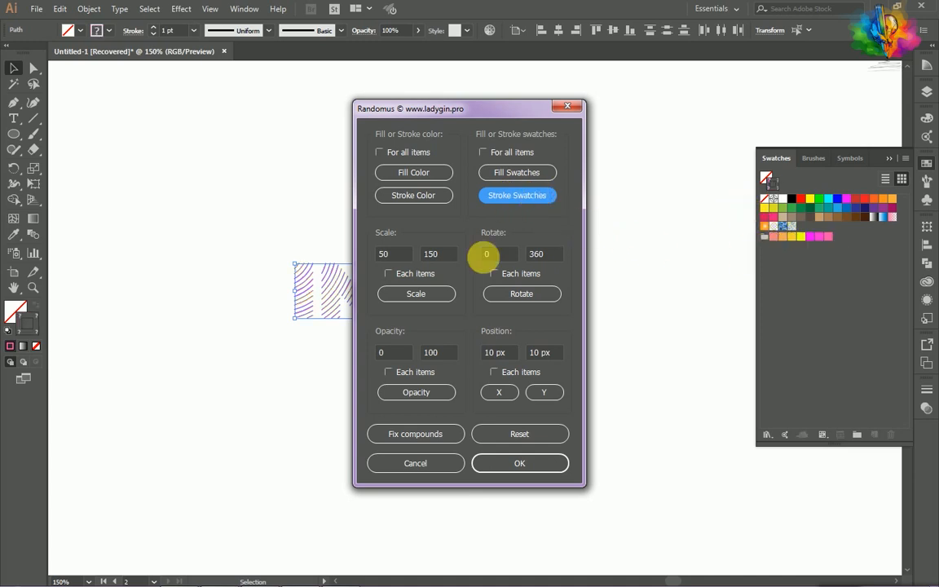
drag(492, 115, 721, 75)
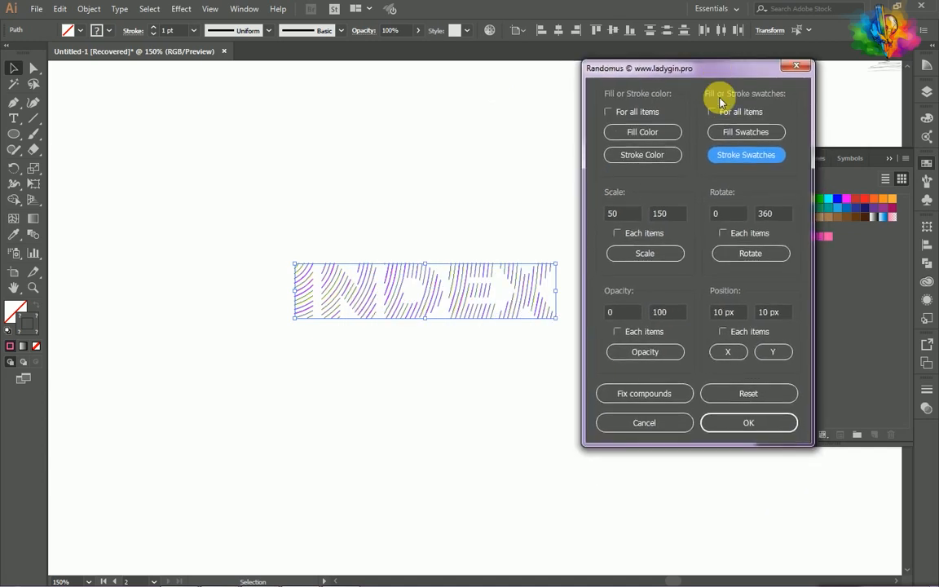
click(747, 431)
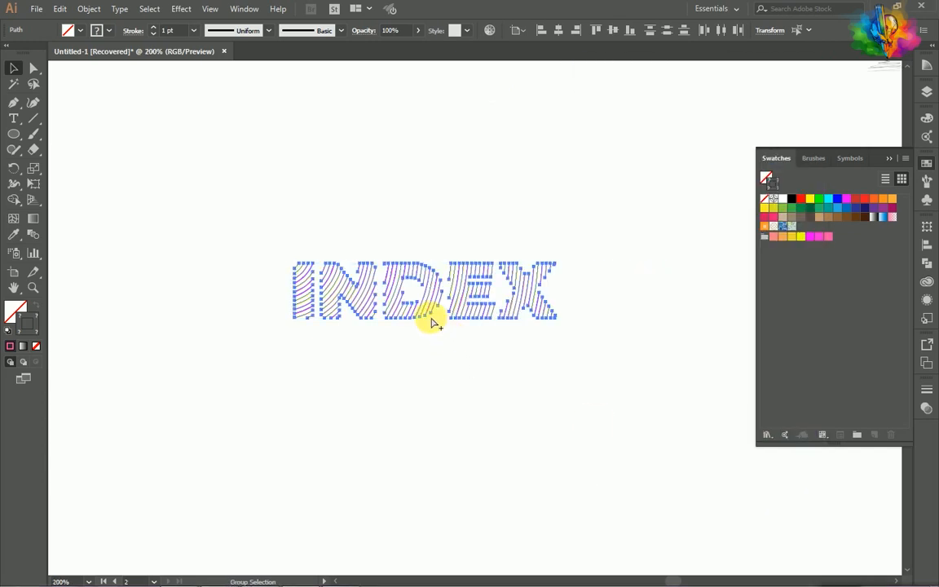
scroll(430, 318, up, 3)
click(424, 371)
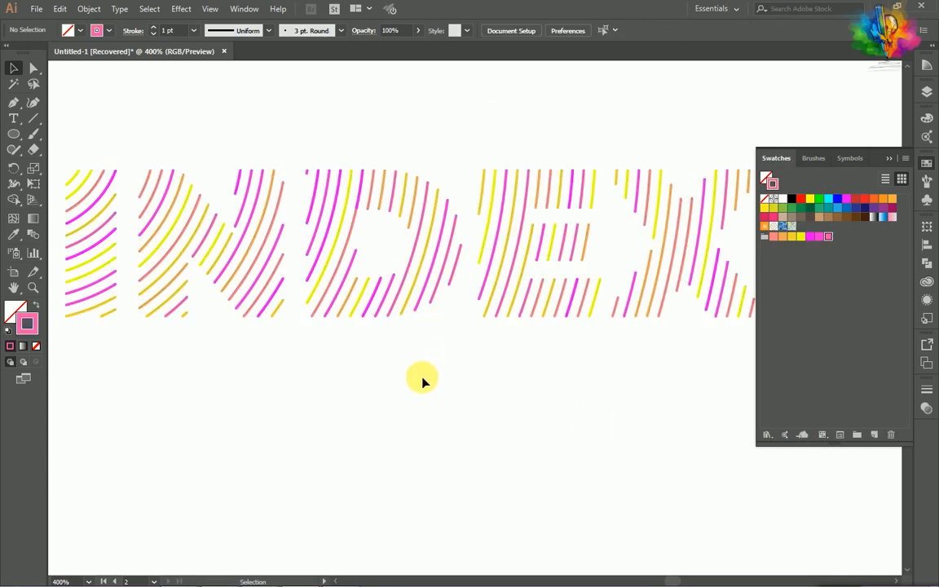
Draw a rectangle that covers the entire white artboard.
scroll(357, 382, down, 3)
scroll(357, 383, down, 2)
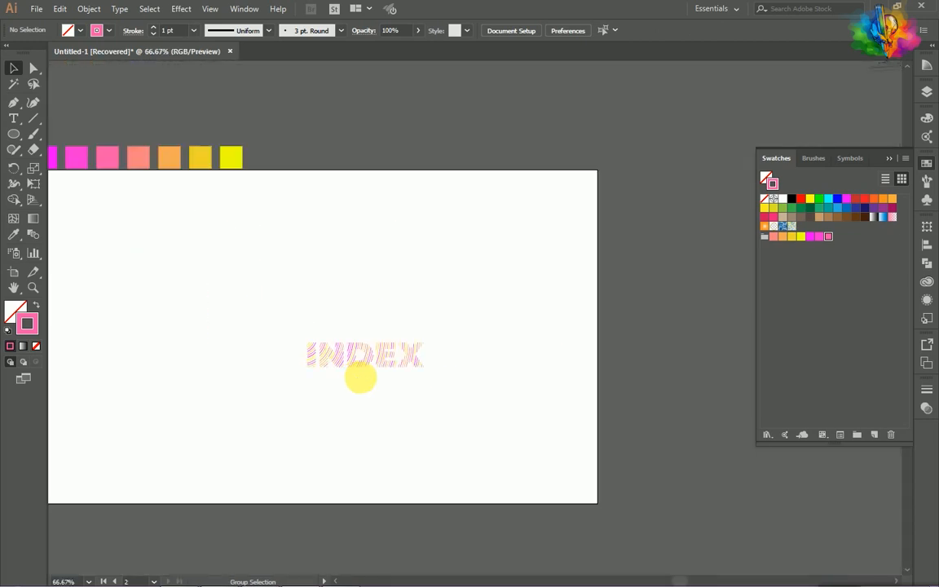
drag(355, 379, 280, 318)
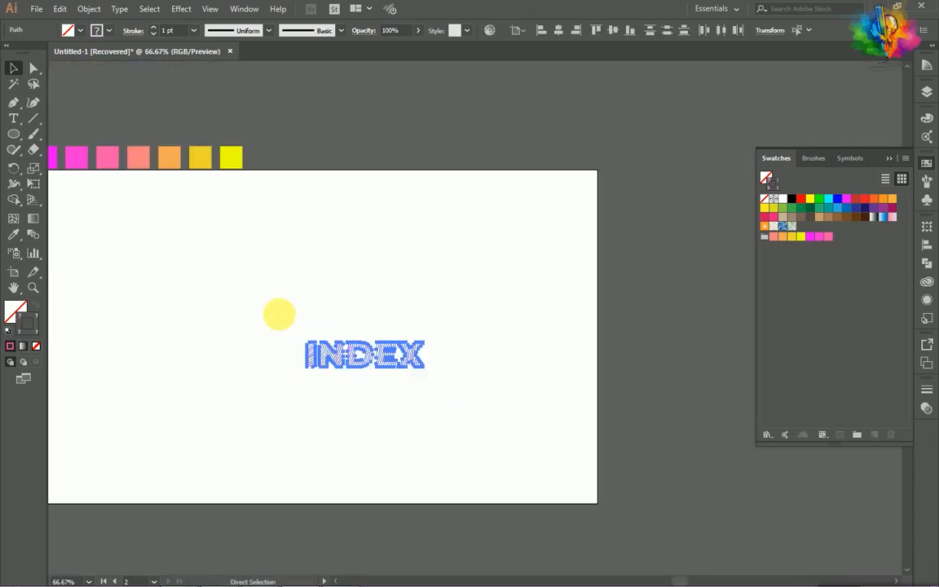
scroll(280, 318, left, 5)
click(278, 256)
drag(18, 137, 82, 132)
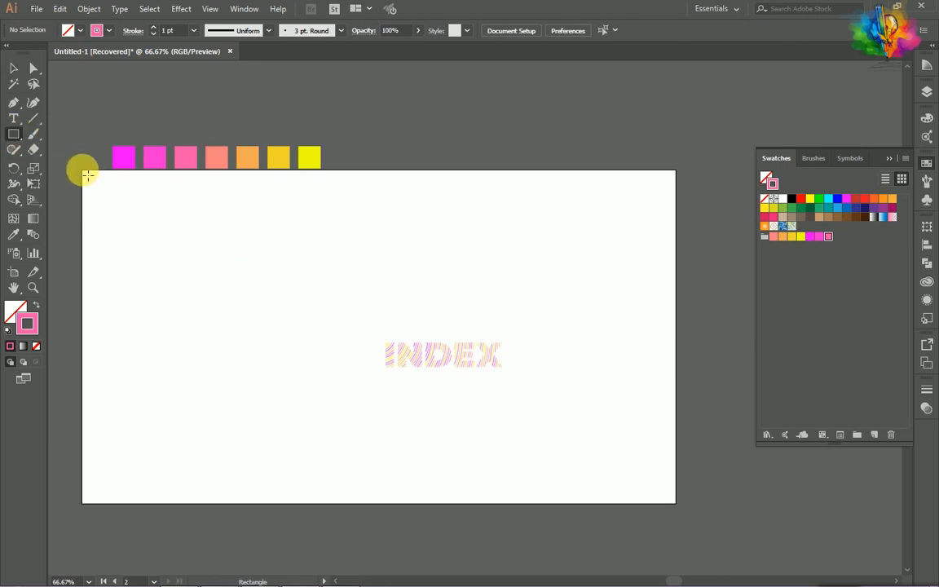
mouse_move(82, 169)
mouse_down()
mouse_move(610, 335)
mouse_move(683, 515)
mouse_move(679, 506)
mouse_up()
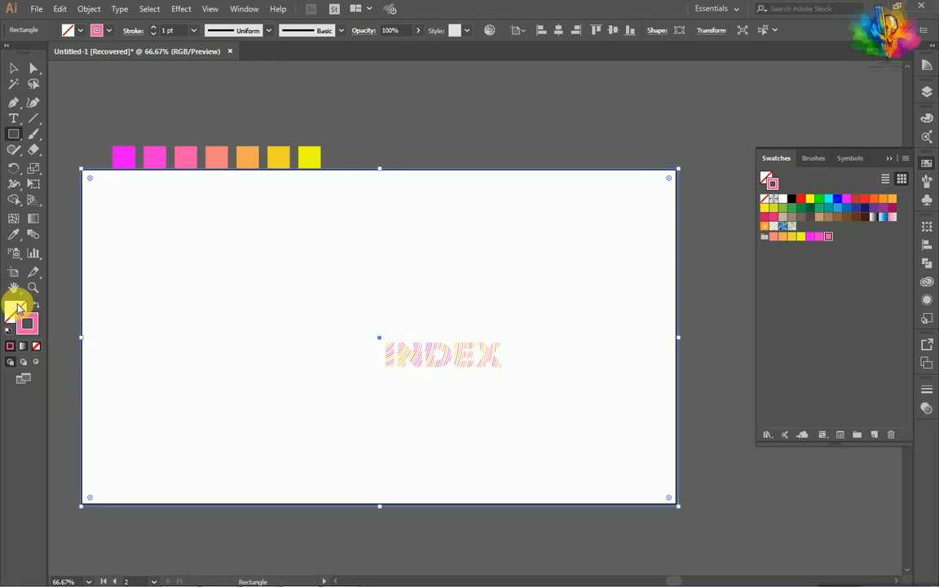
Remove the rectangle's stroke and fill it with black, 000000.
click(36, 345)
double_click(17, 311)
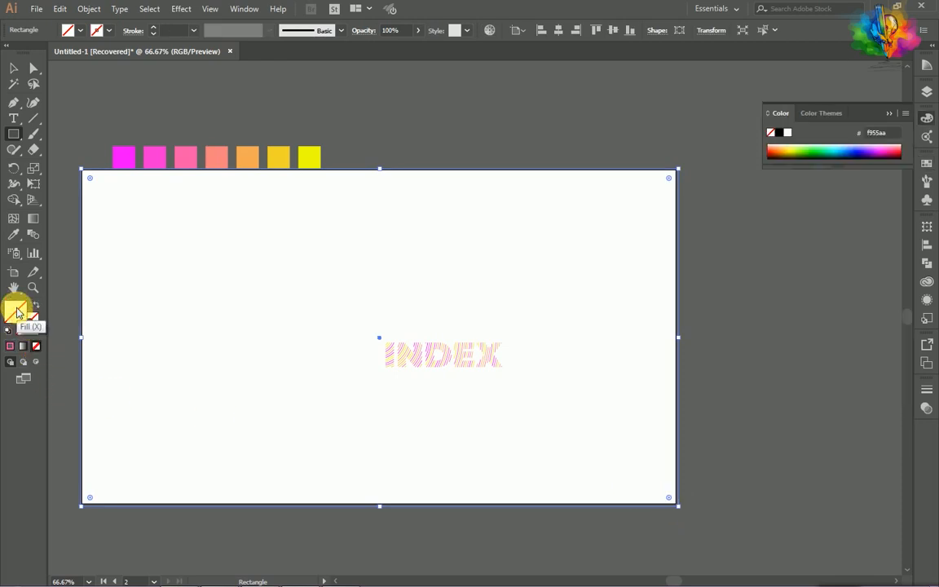
drag(561, 294, 546, 321)
click(859, 144)
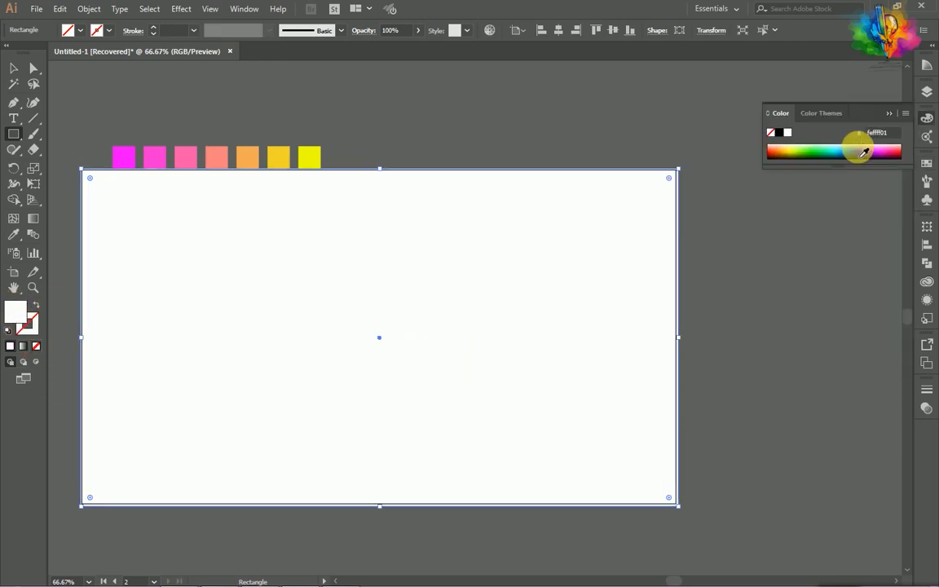
double_click(17, 310)
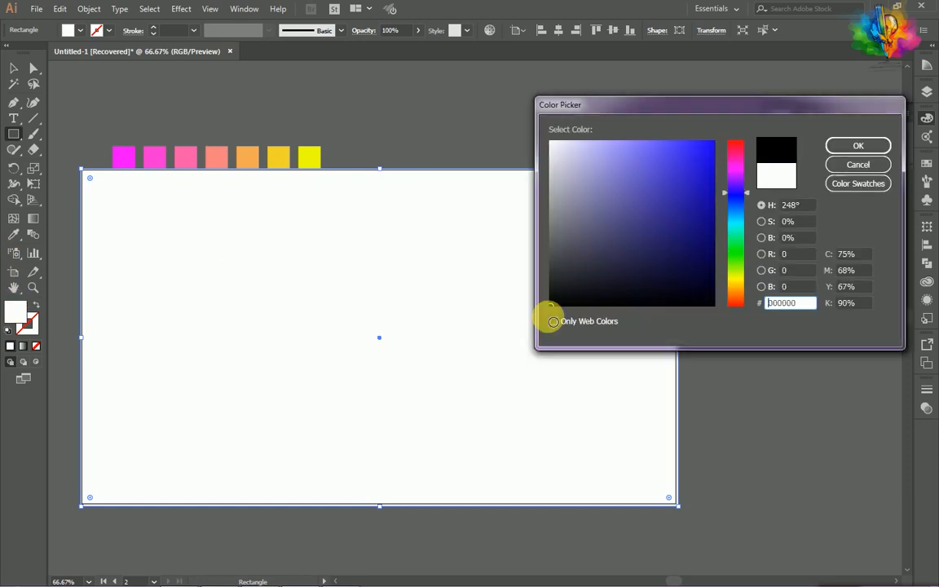
click(833, 162)
click(779, 132)
Send the black rectangle to the back, behind the coloured INDEX lines.
click(13, 67)
right_click(234, 246)
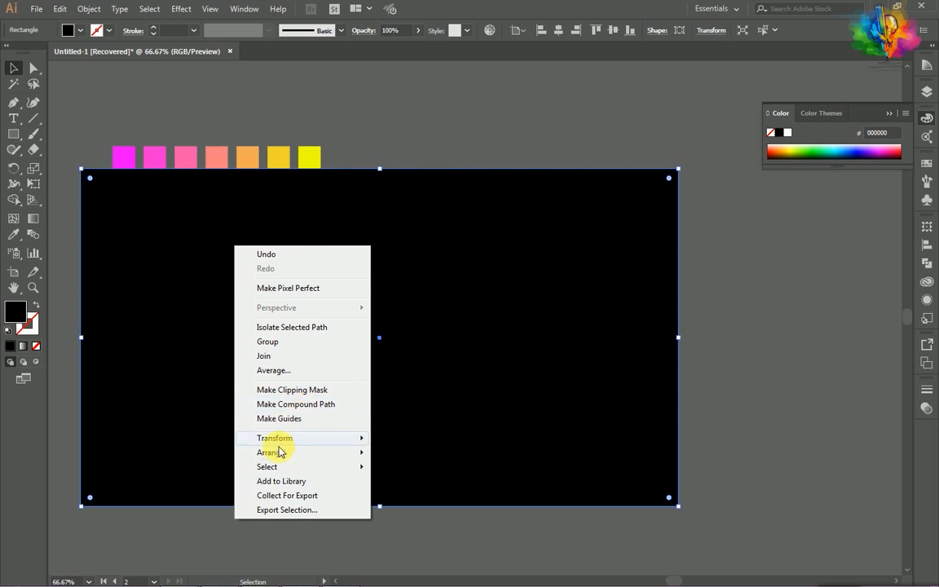
mouse_move(276, 457)
click(452, 484)
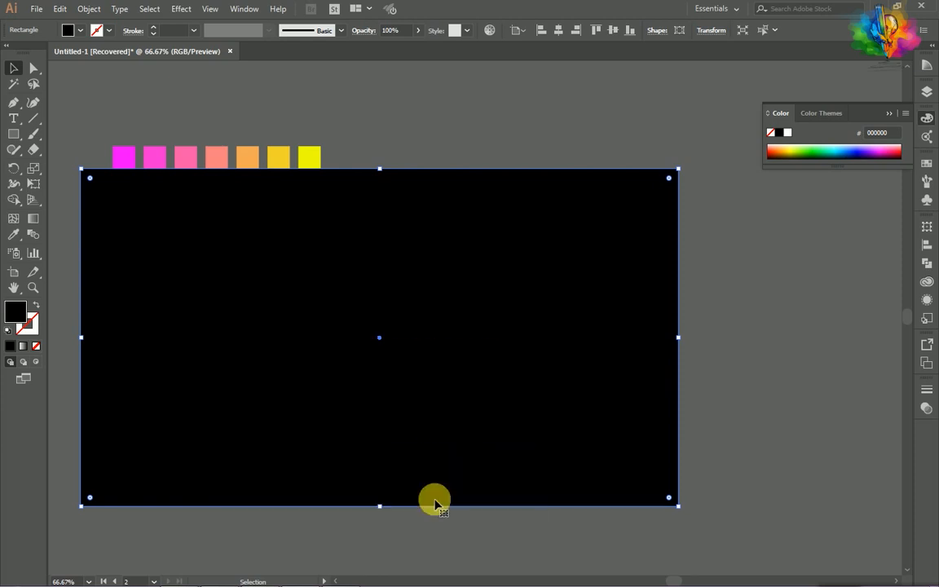
click(816, 329)
click(544, 413)
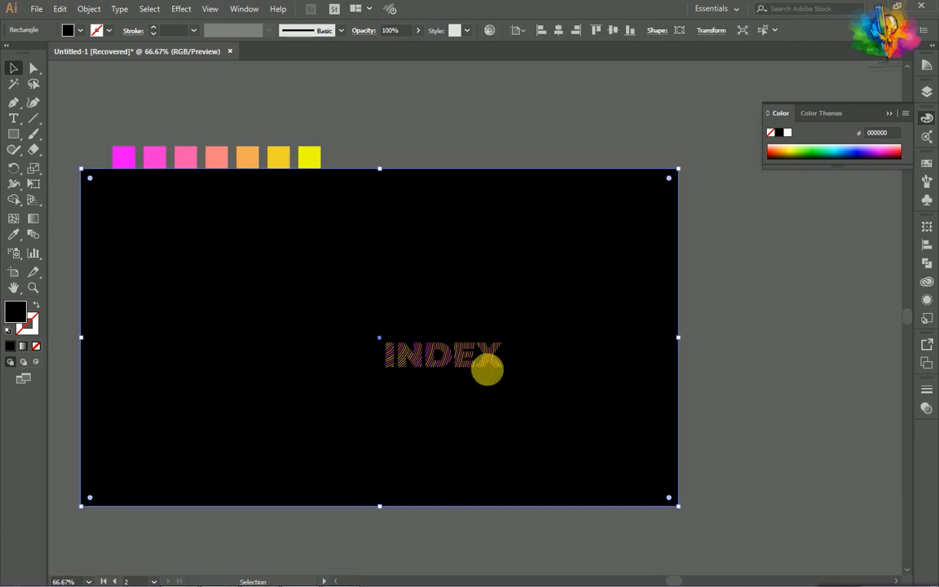
Enlarge the INDEX lines to about three times their size around their centre and set their stroke weight to 10 pt.
drag(740, 433, 437, 267)
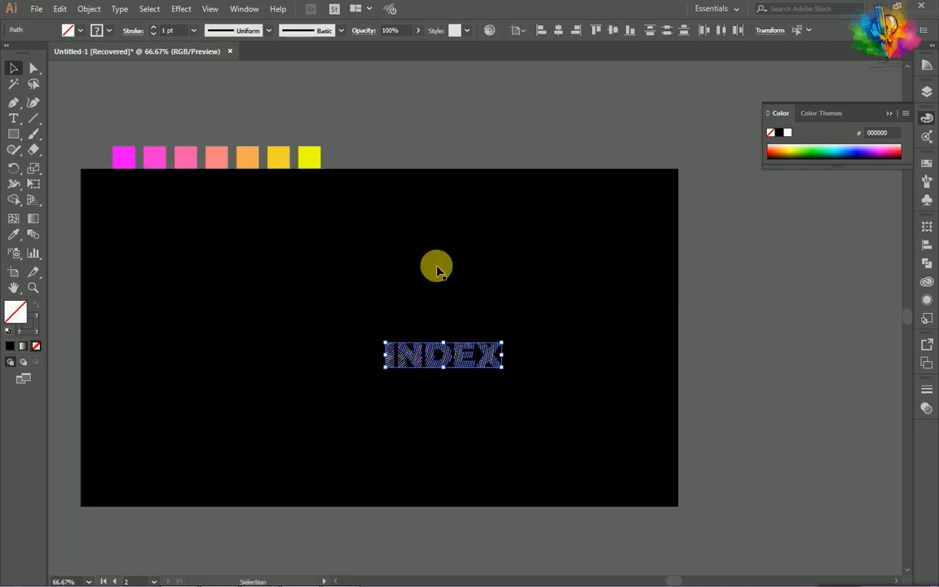
drag(507, 373, 613, 434)
click(172, 31)
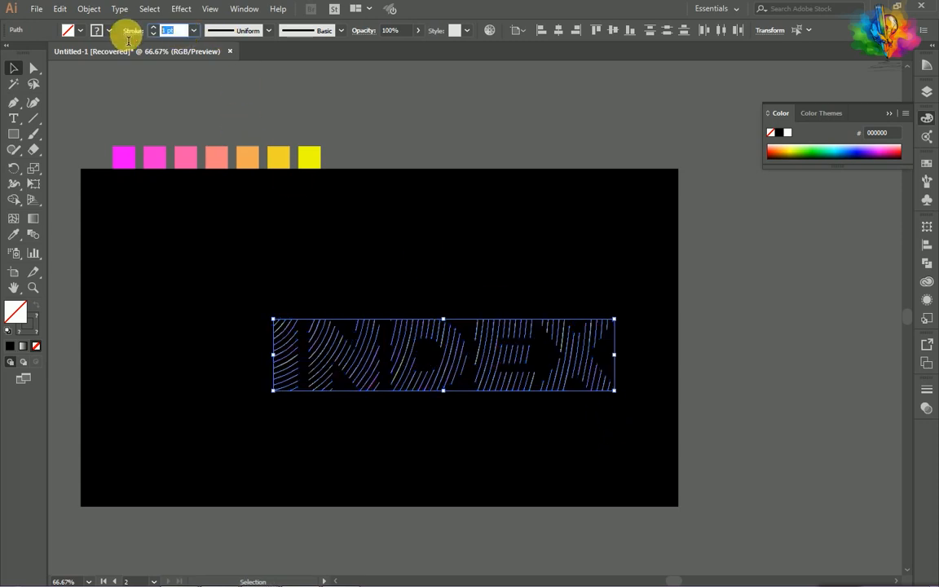
text(10)
key(Return)
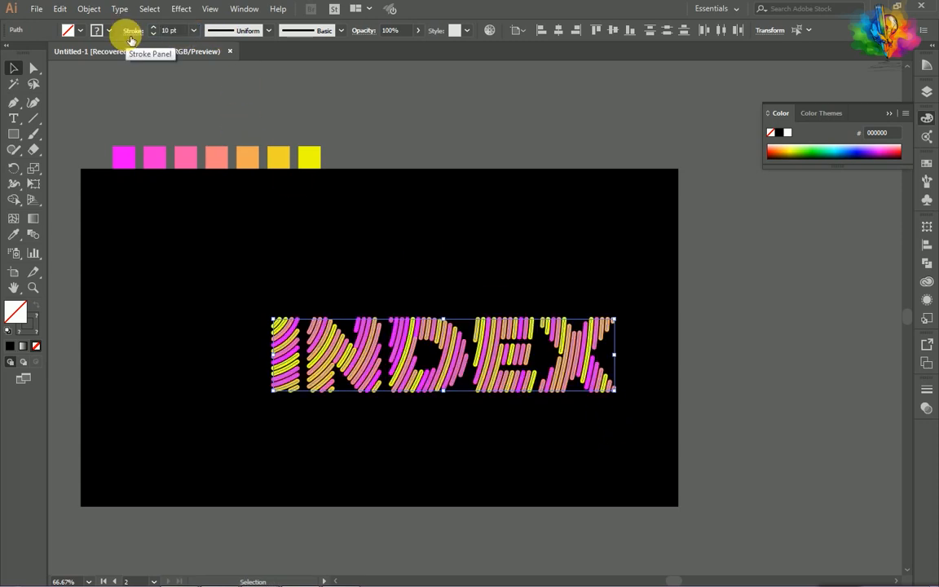
Reduce the stroke weight of the INDEX lines to 5 pt and deselect them.
click(171, 31)
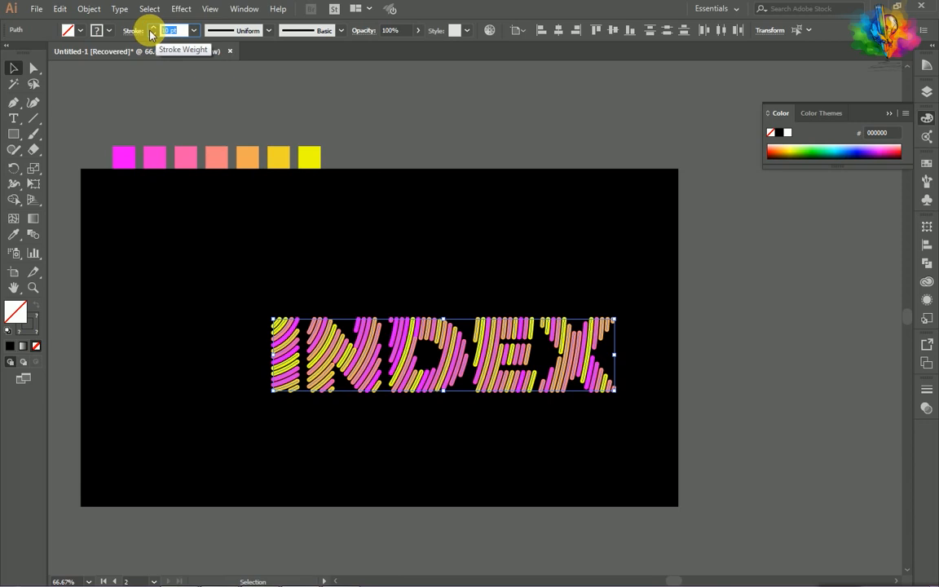
key(Return)
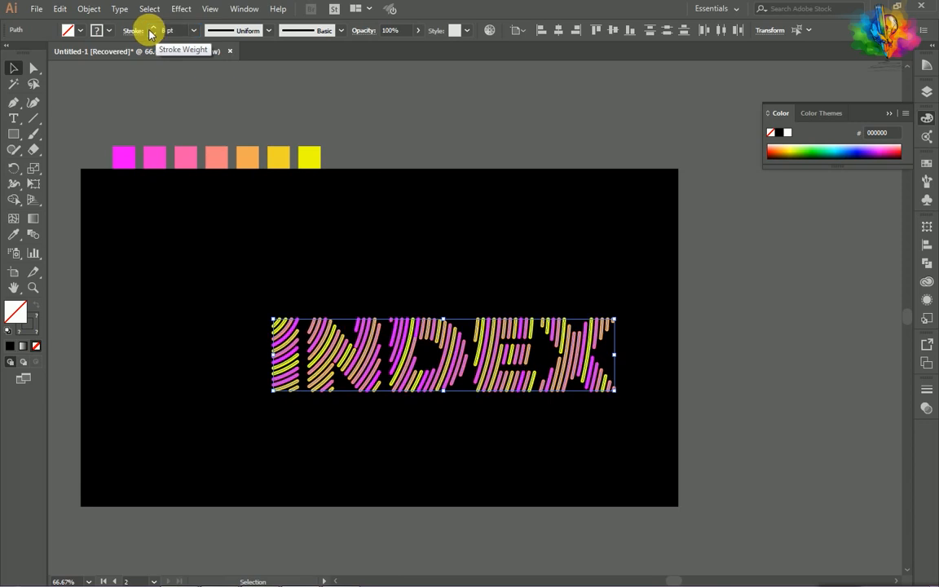
click(152, 31)
click(152, 34)
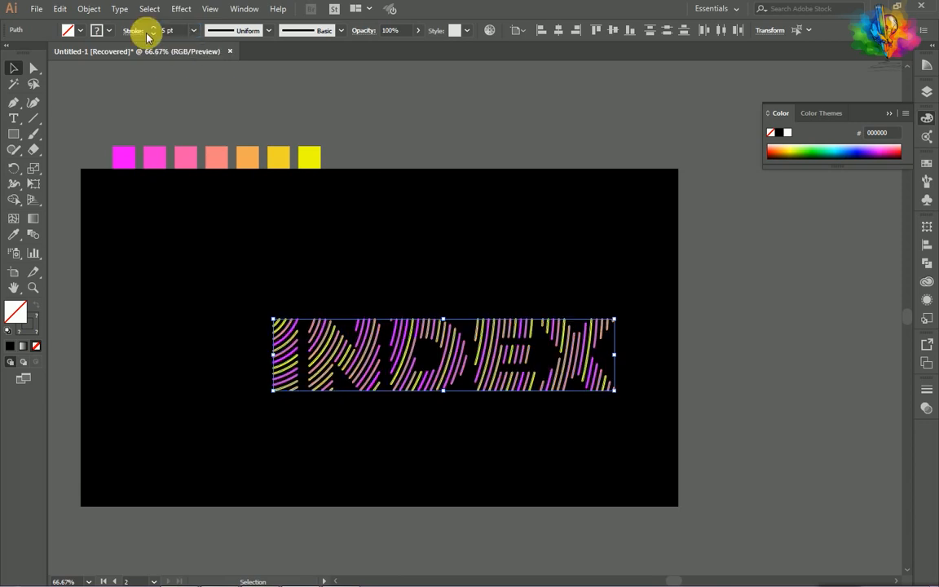
click(702, 325)
scroll(480, 415, up, 2)
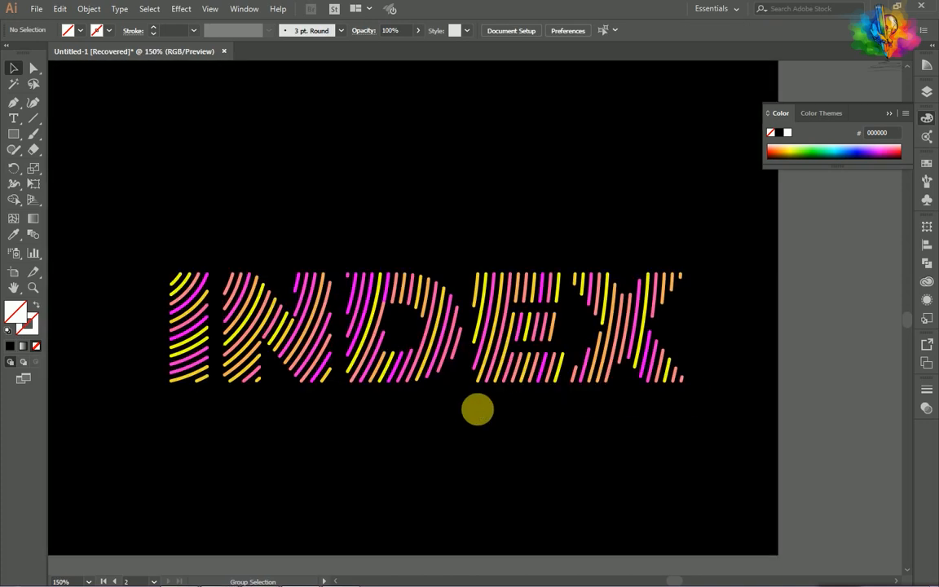
scroll(480, 415, left, 1)
scroll(479, 414, down, 1)
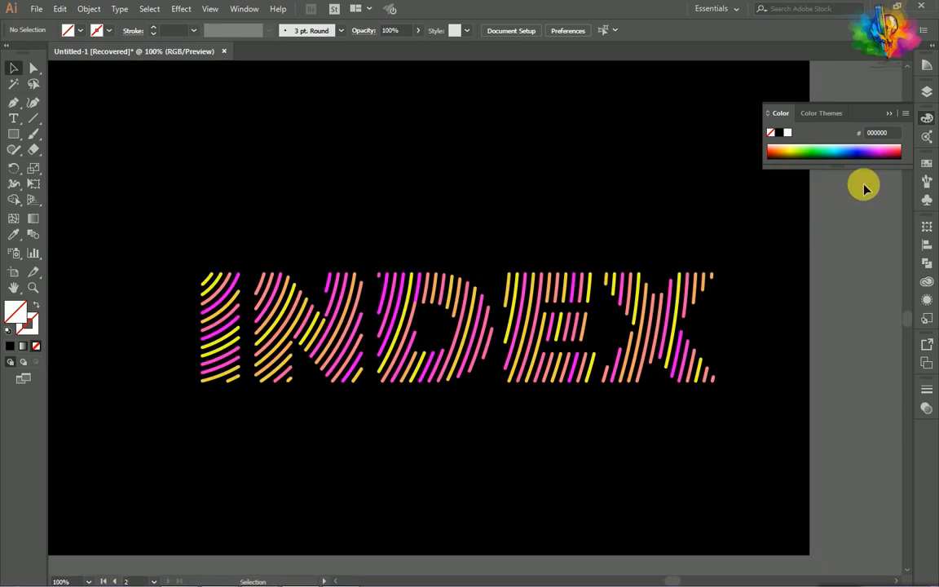
click(889, 112)
scroll(312, 333, down, 1)
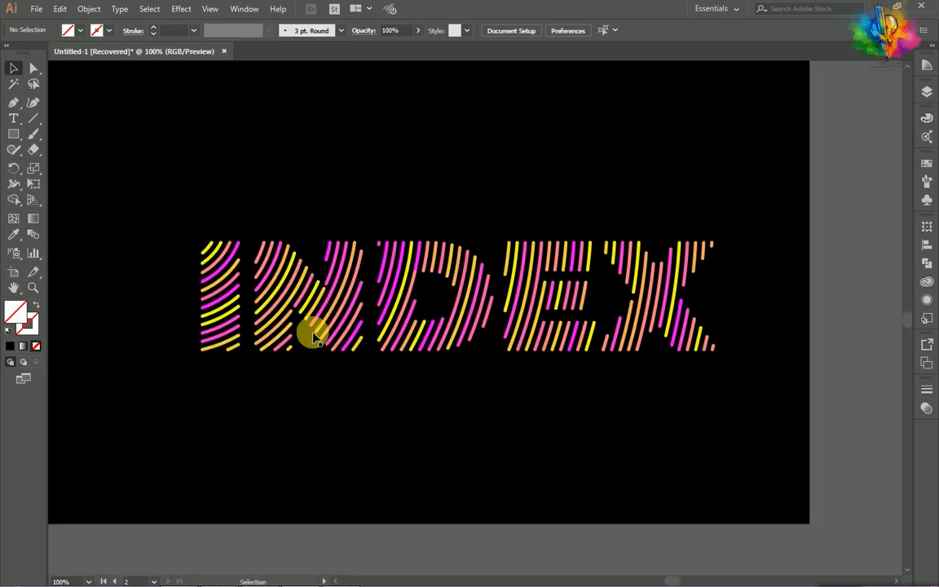